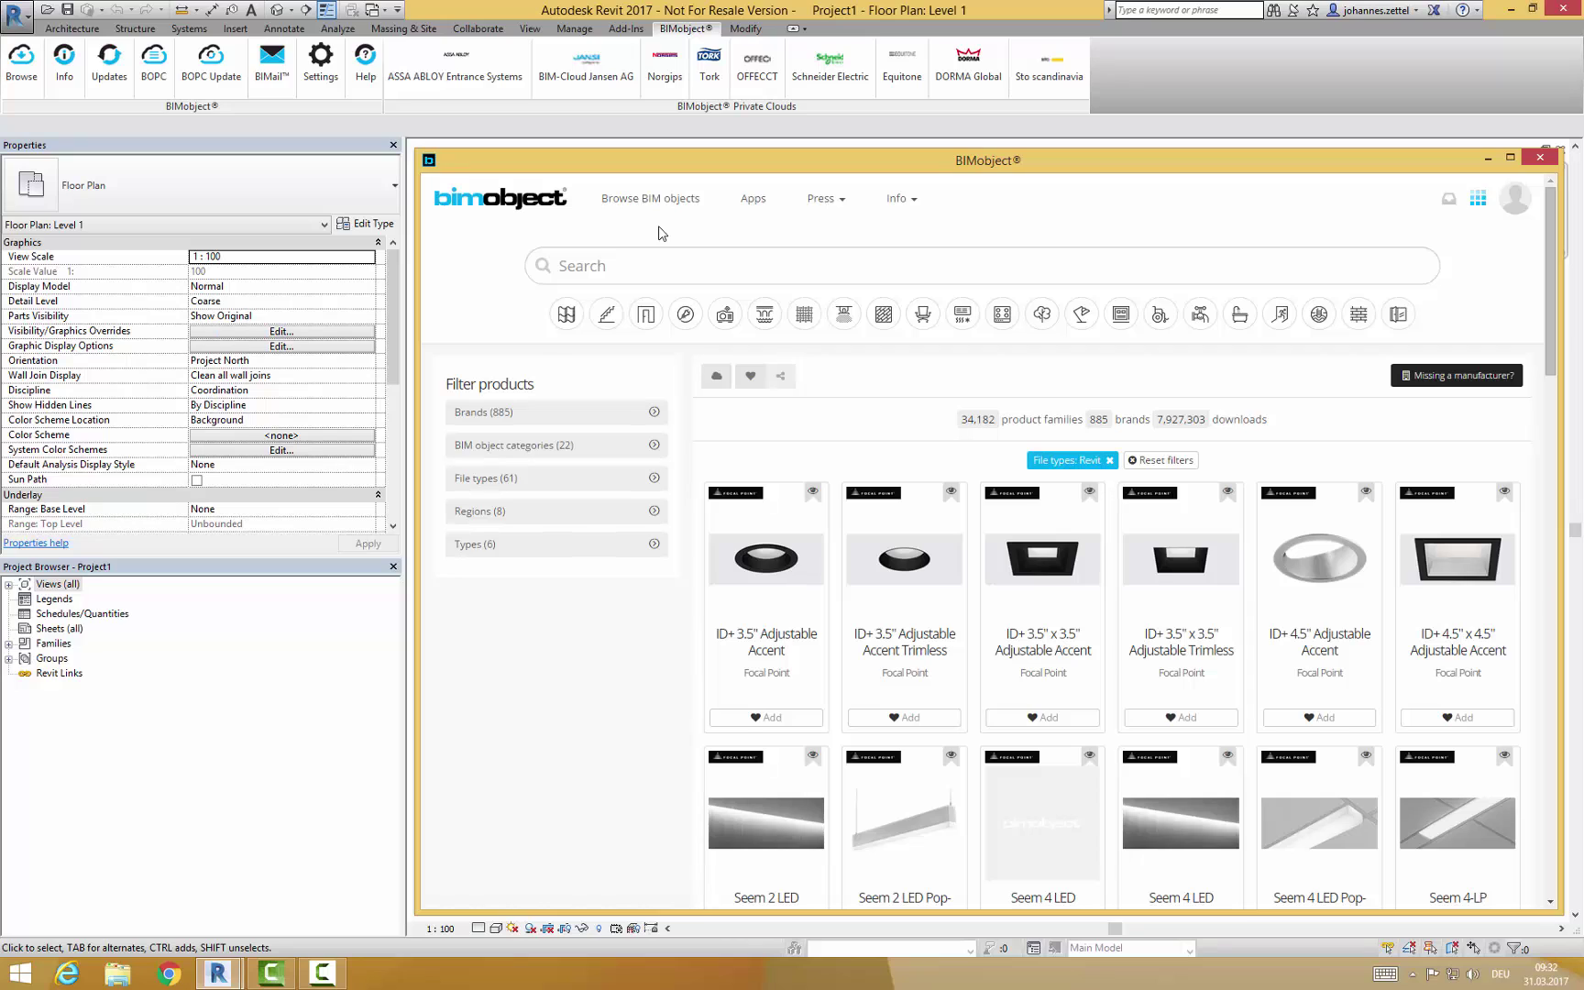
Step: Search BIMobject for Forster, filter to the Forster brand, and open the fuego light EI30 double-leaf door
left_click(613, 258)
type("Forster")
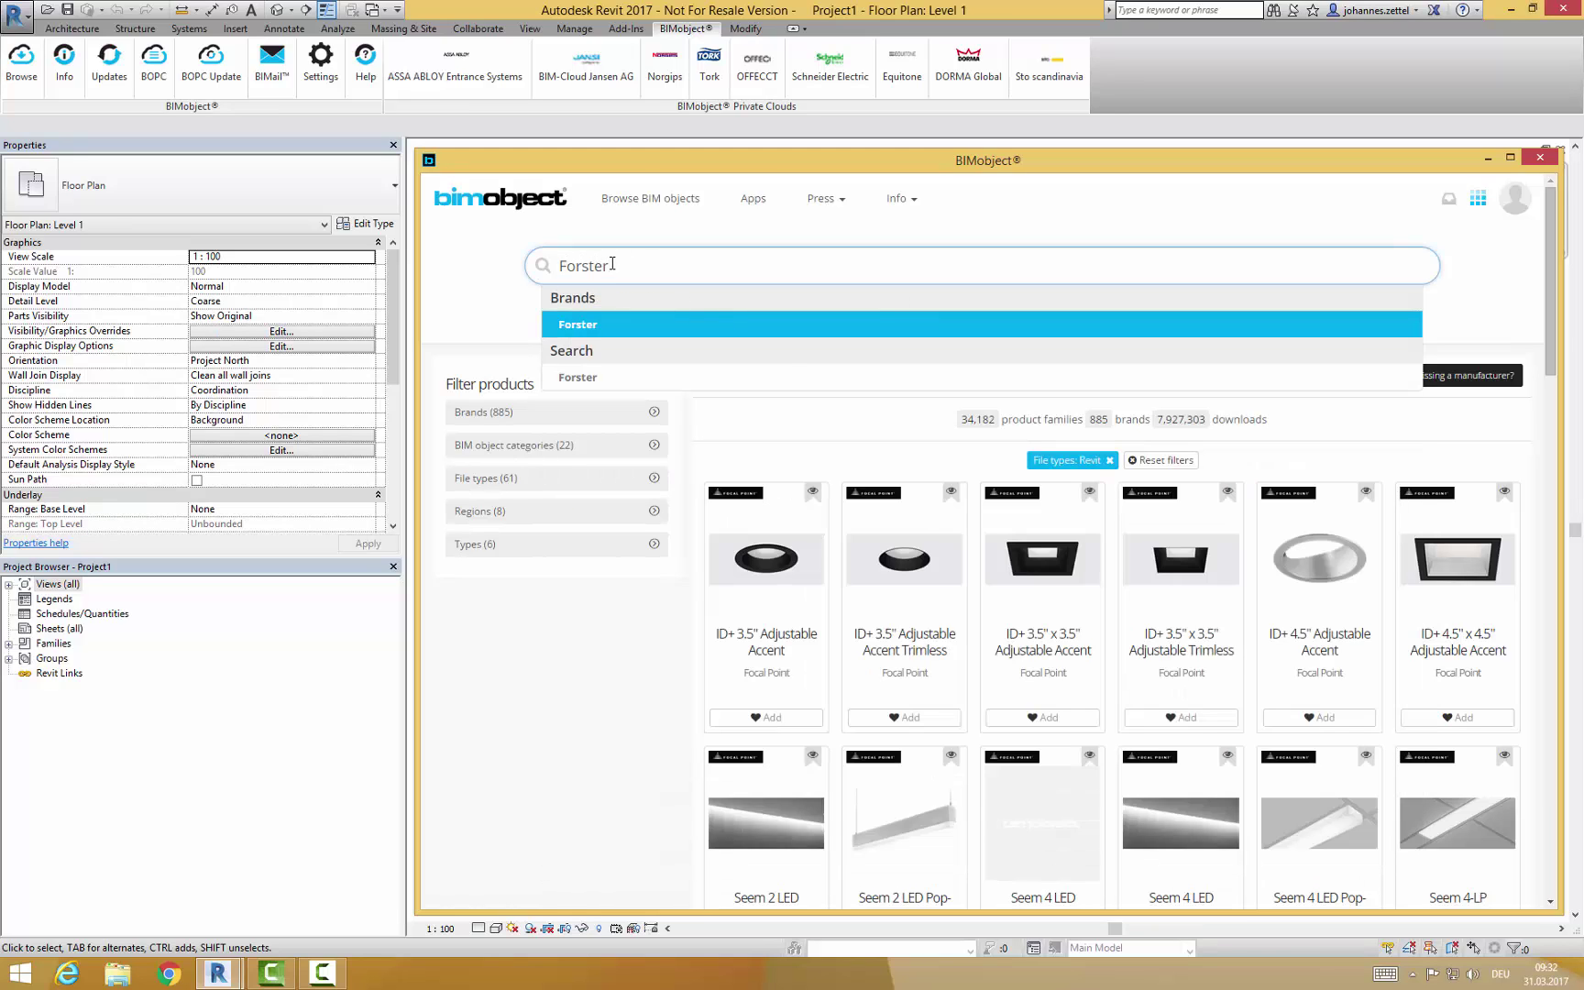
left_click(595, 325)
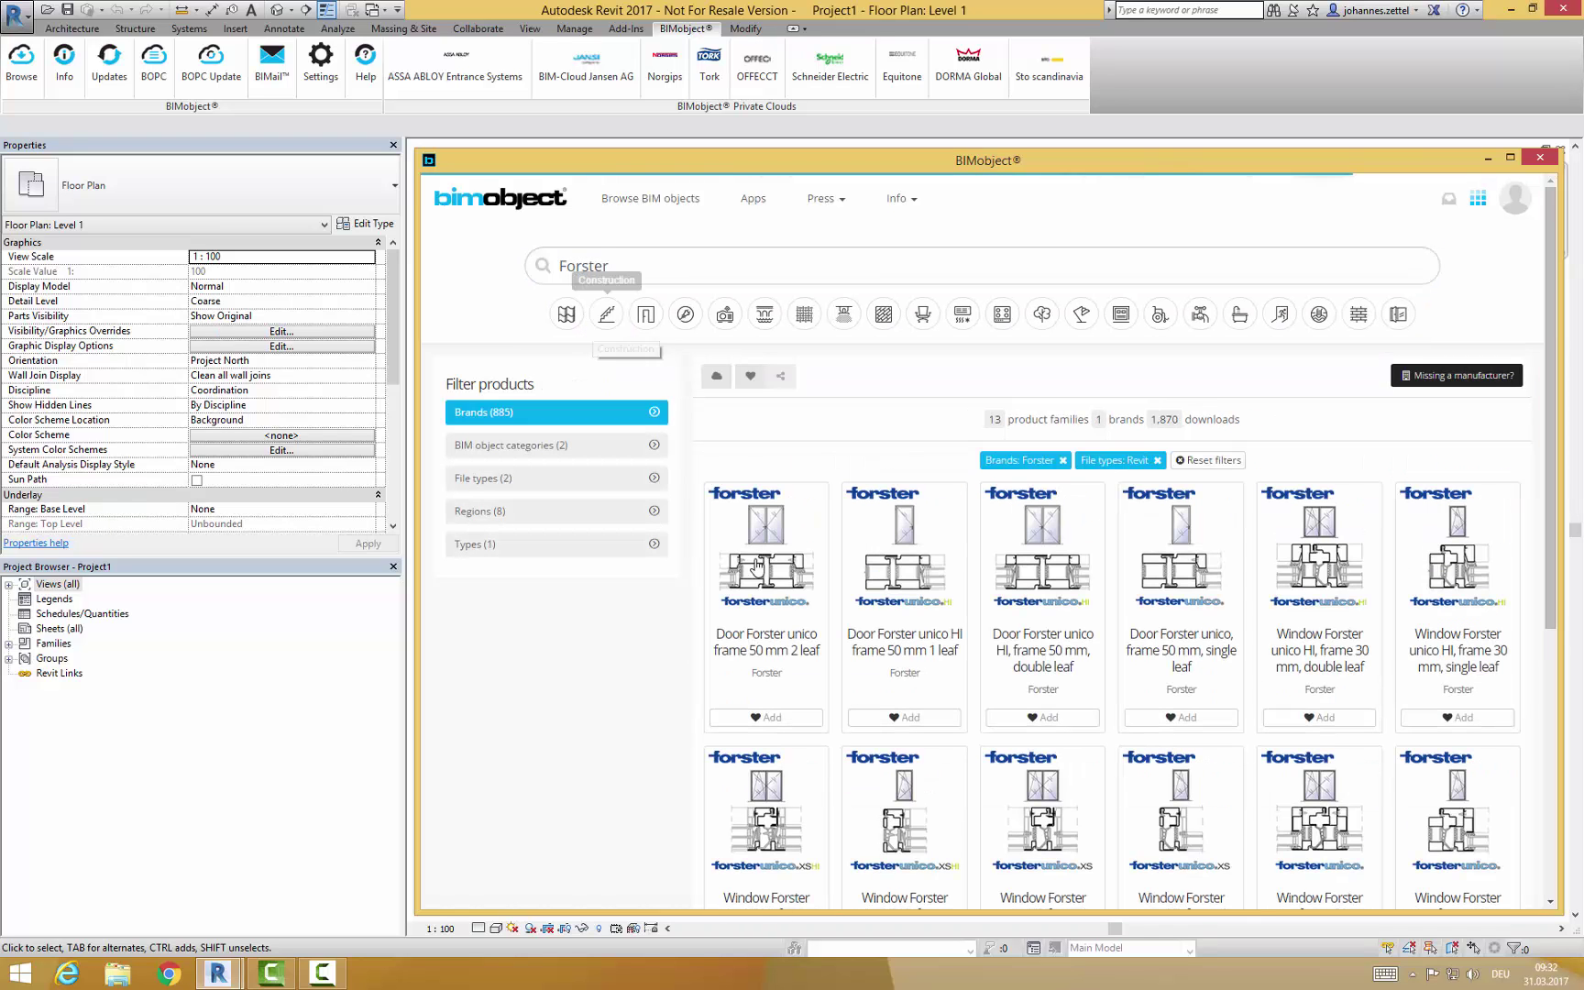
left_click_drag(1549, 400, 1551, 563)
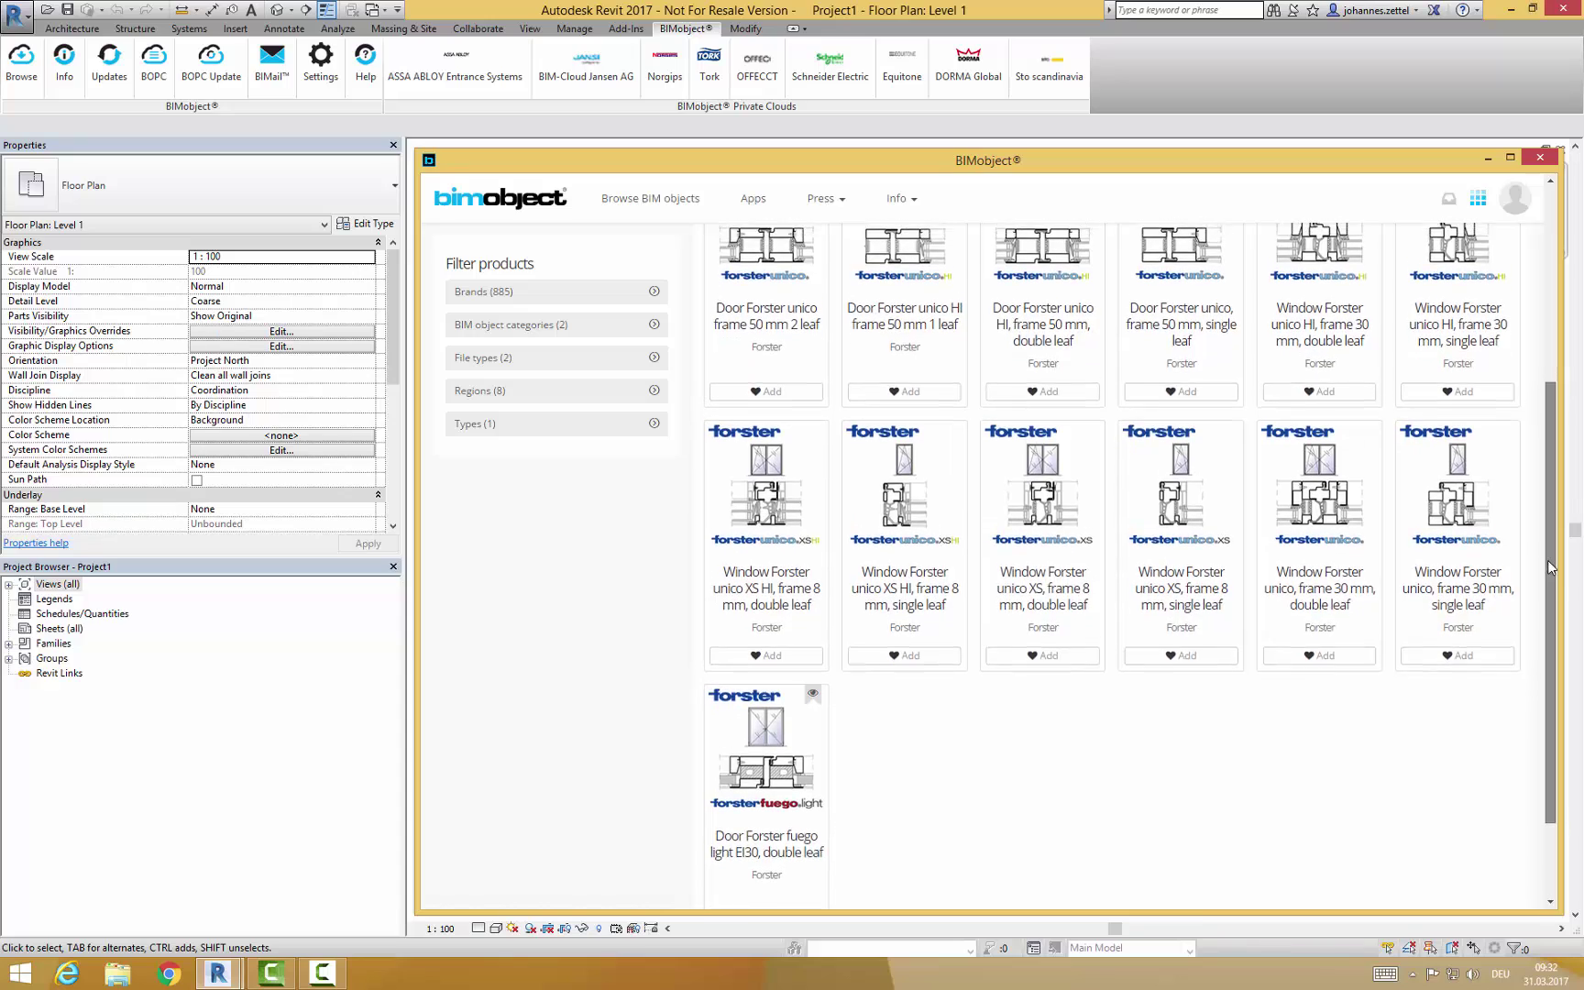
left_click(766, 761)
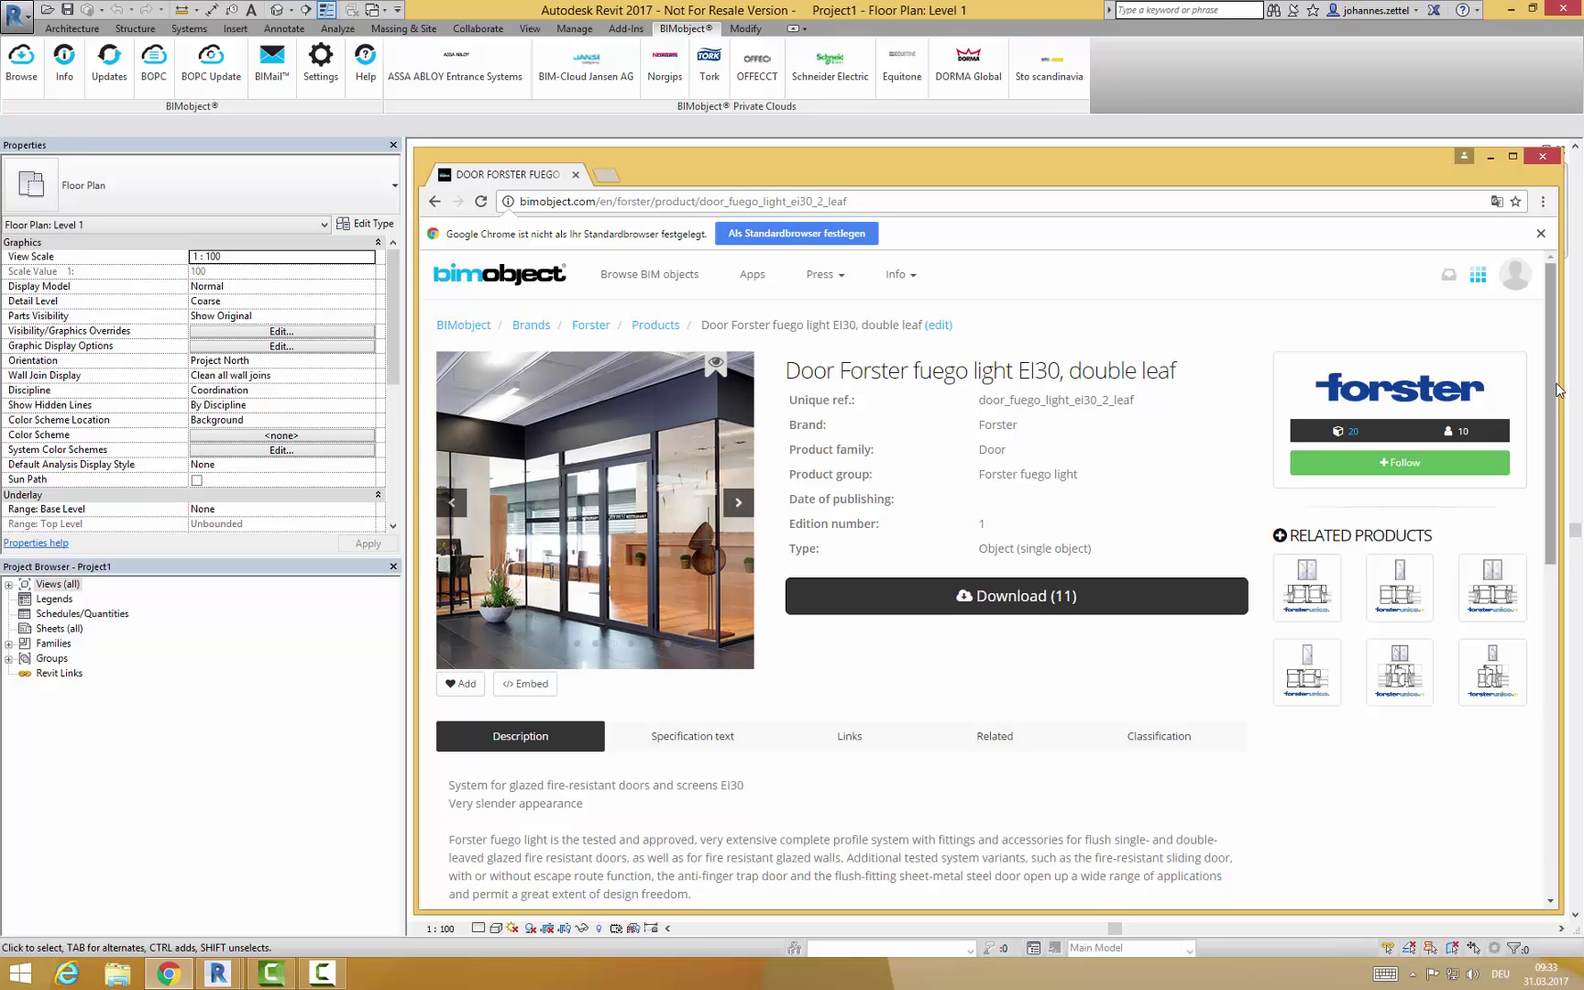
Step: Browse the door's Specification, Links, Related and Classification tabs, then show its 11 downloadable files
scroll(1111, 465, "down", 2)
left_click(634, 602)
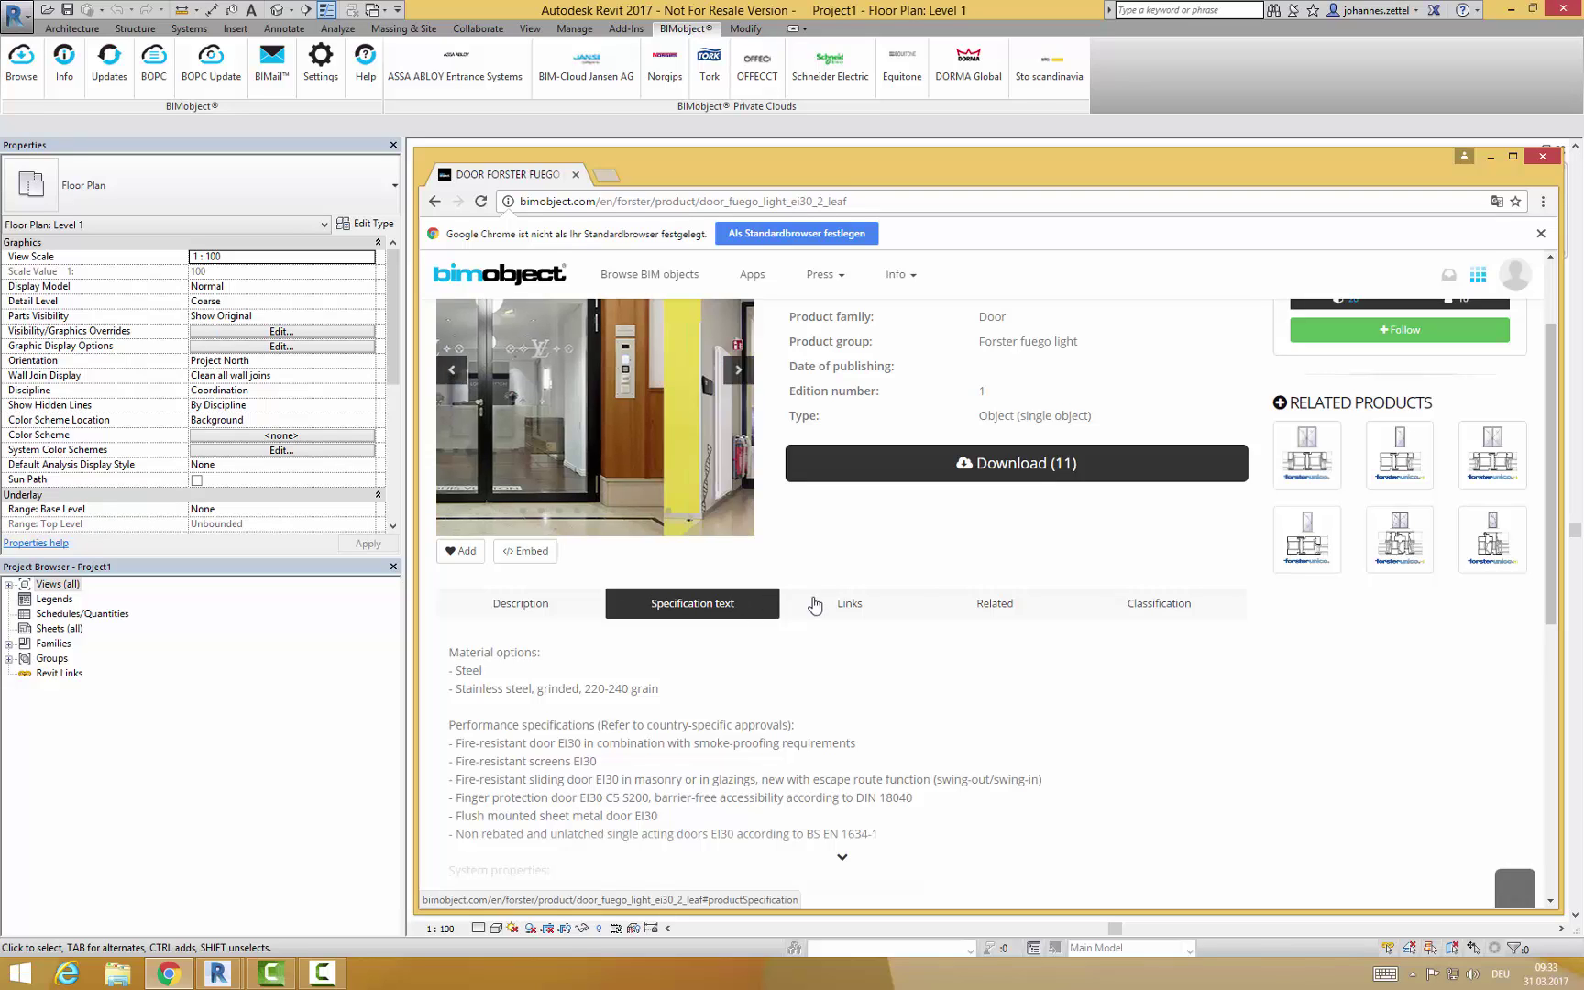
left_click(848, 603)
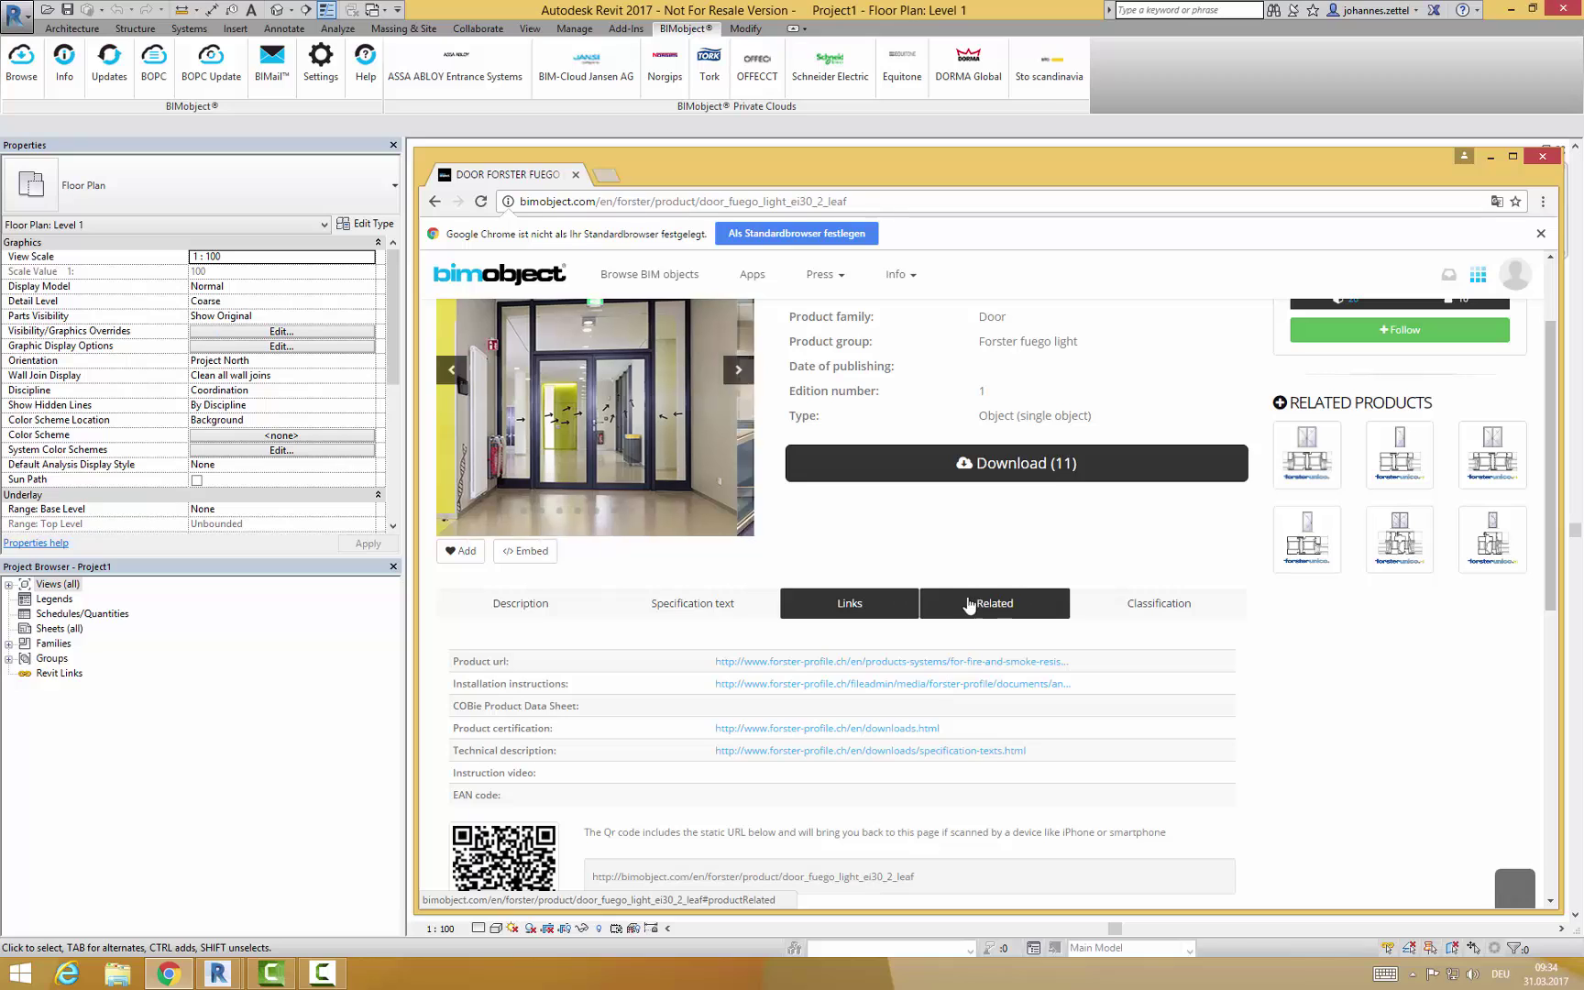
left_click(1015, 603)
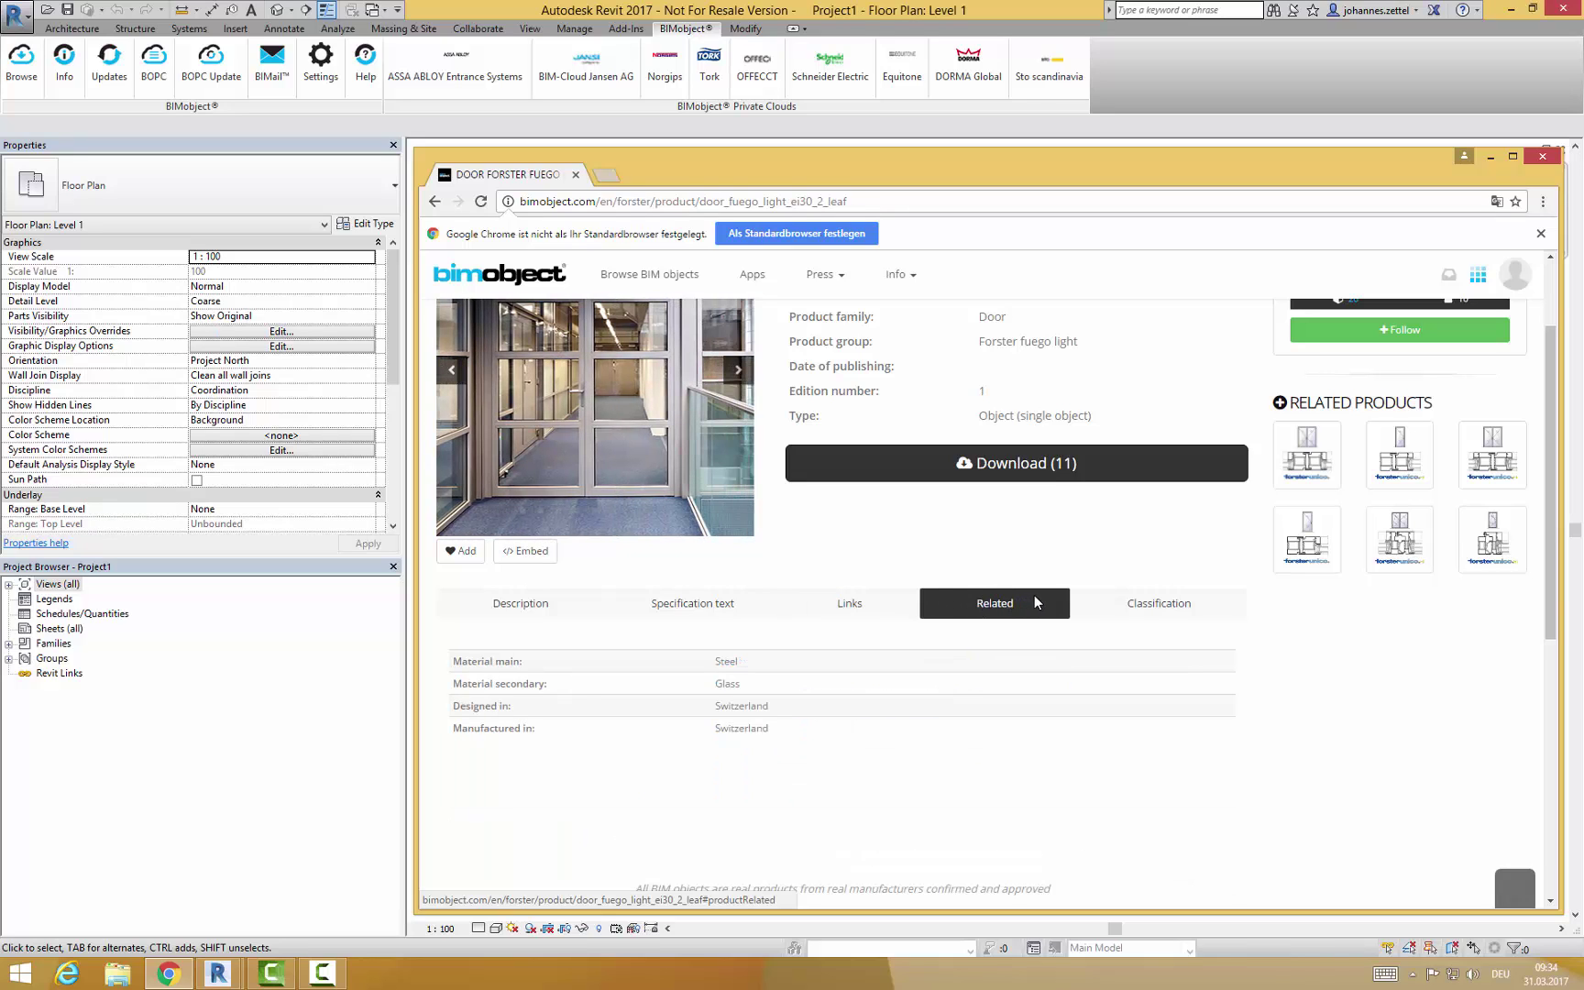
left_click(1159, 603)
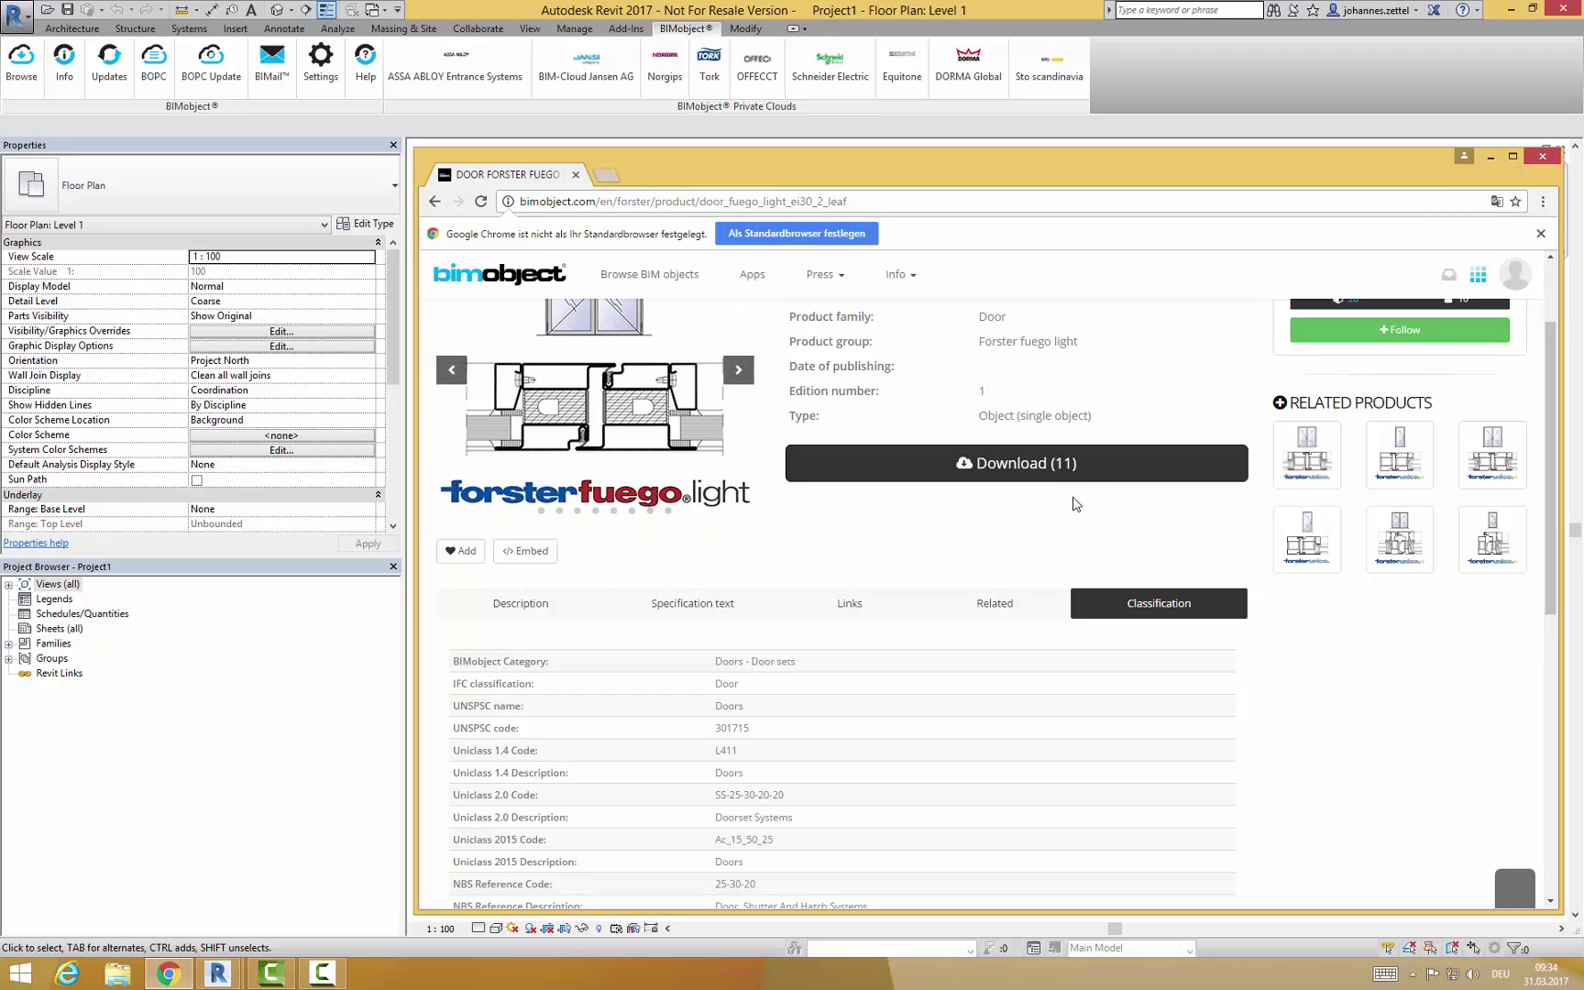
left_click(1053, 475)
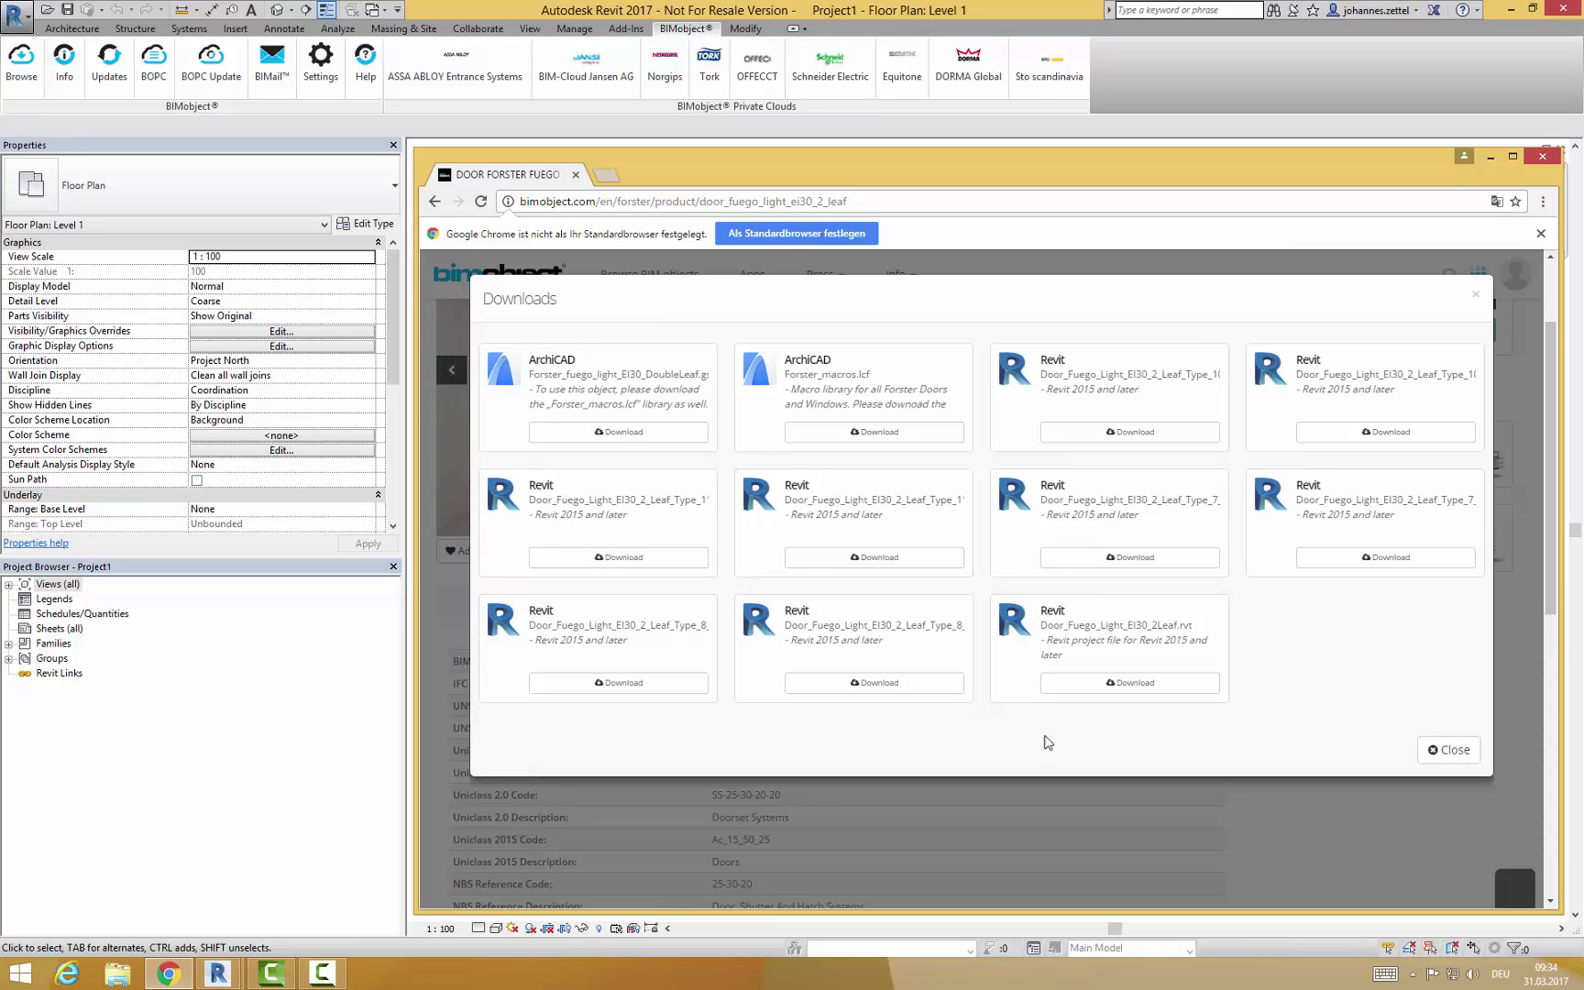
Step: Download the Door_Fuego_Light_EI30_2Leaf.rvt Revit project file
left_click(1115, 683)
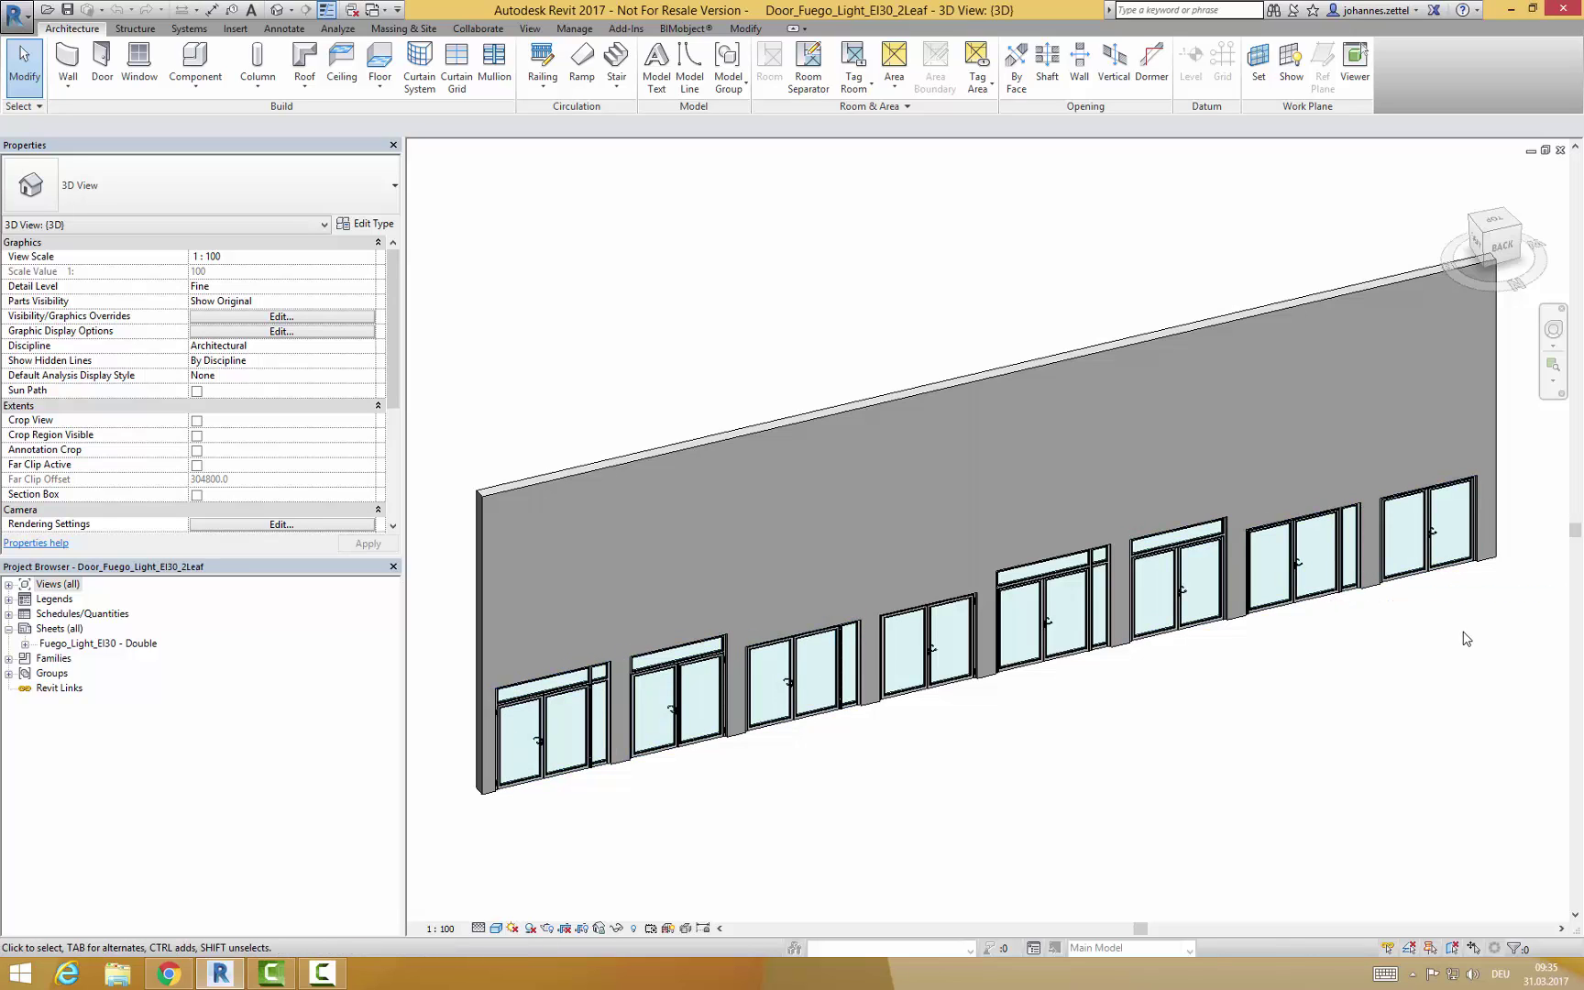
Step: Select the first door and enable its Burglar and Fire Resistance Options Text so EI30 appears
left_click(536, 706)
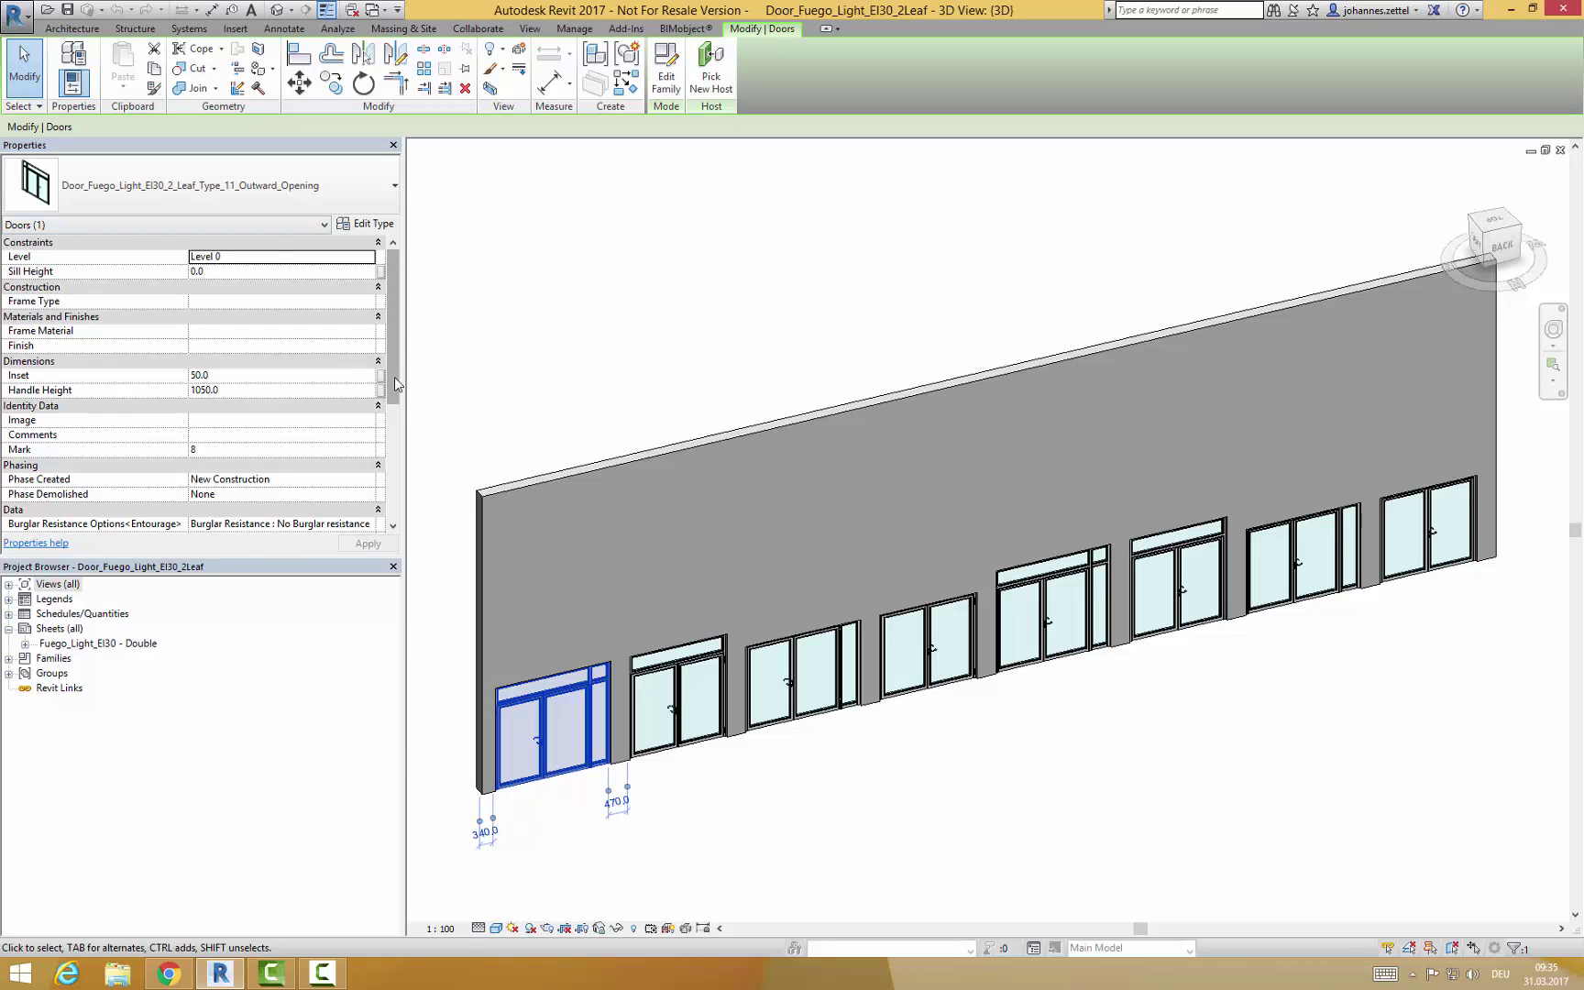
left_click_drag(394, 385, 394, 455)
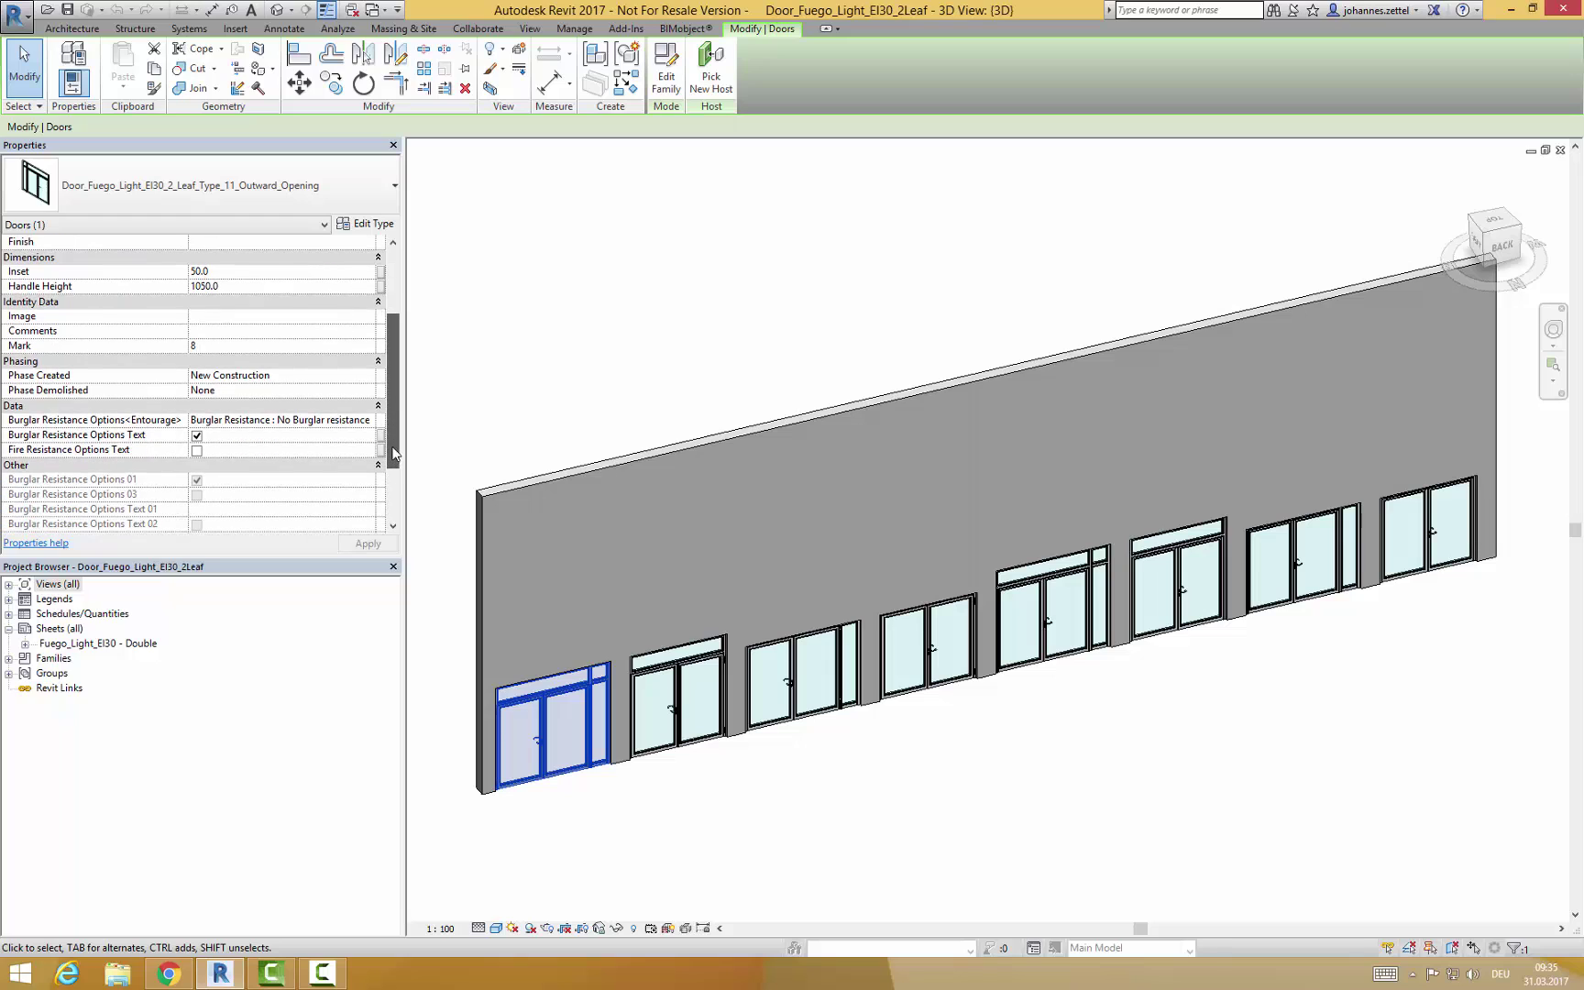
left_click(196, 450)
left_click(196, 435)
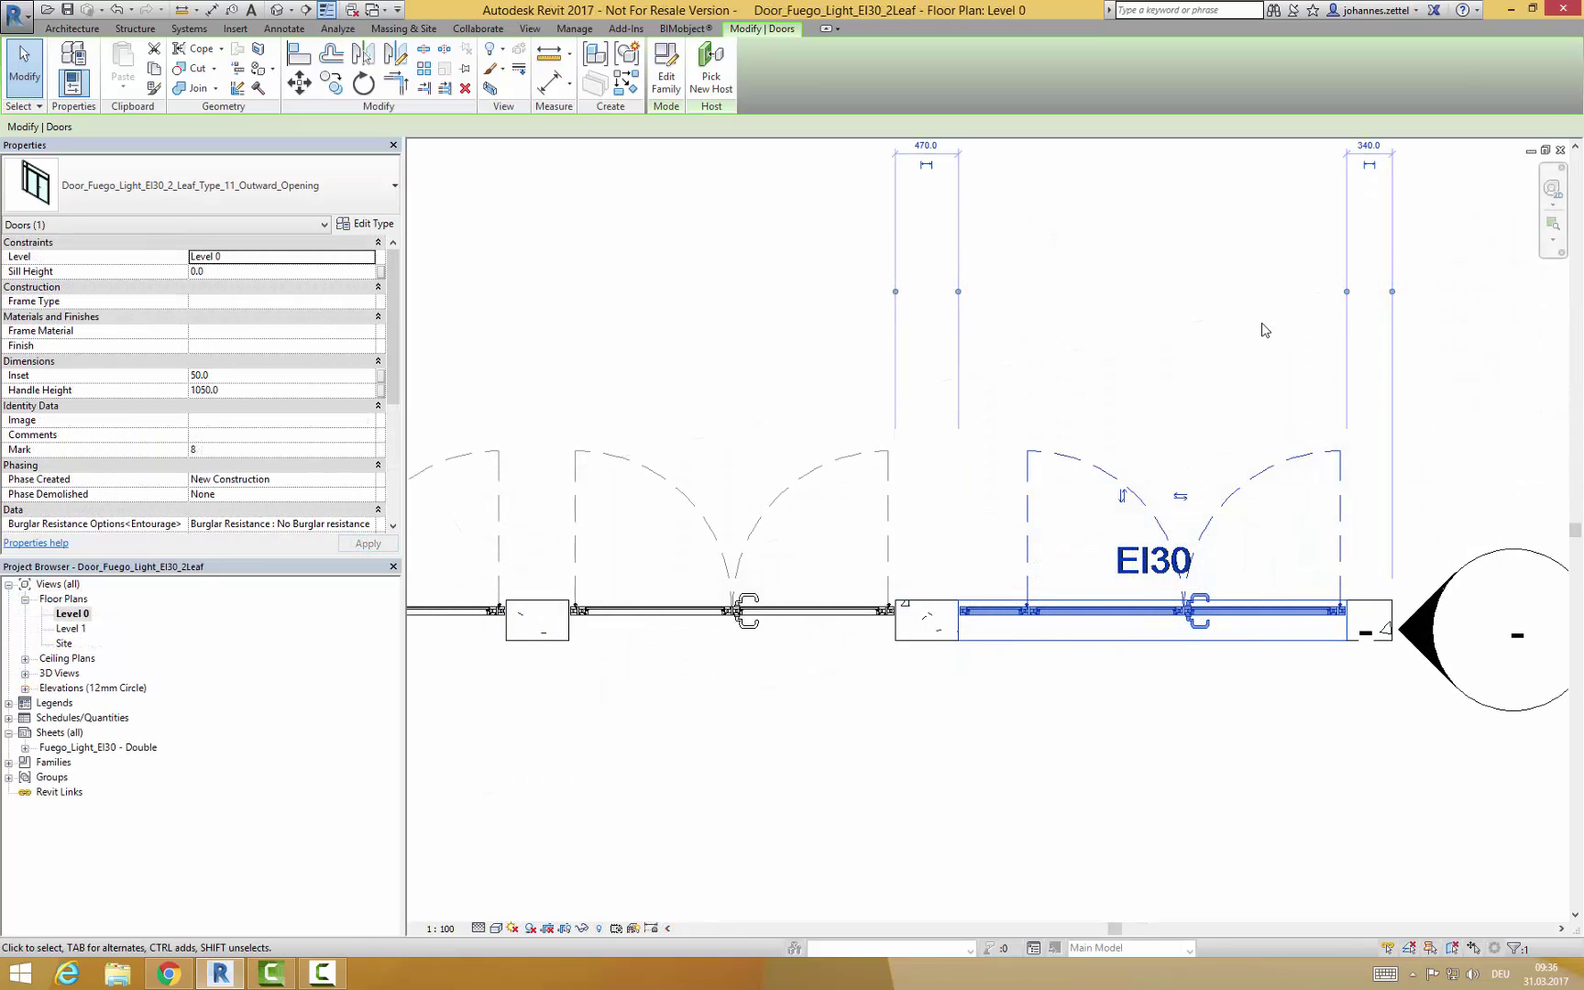
left_click_drag(393, 389, 392, 502)
left_click(197, 390)
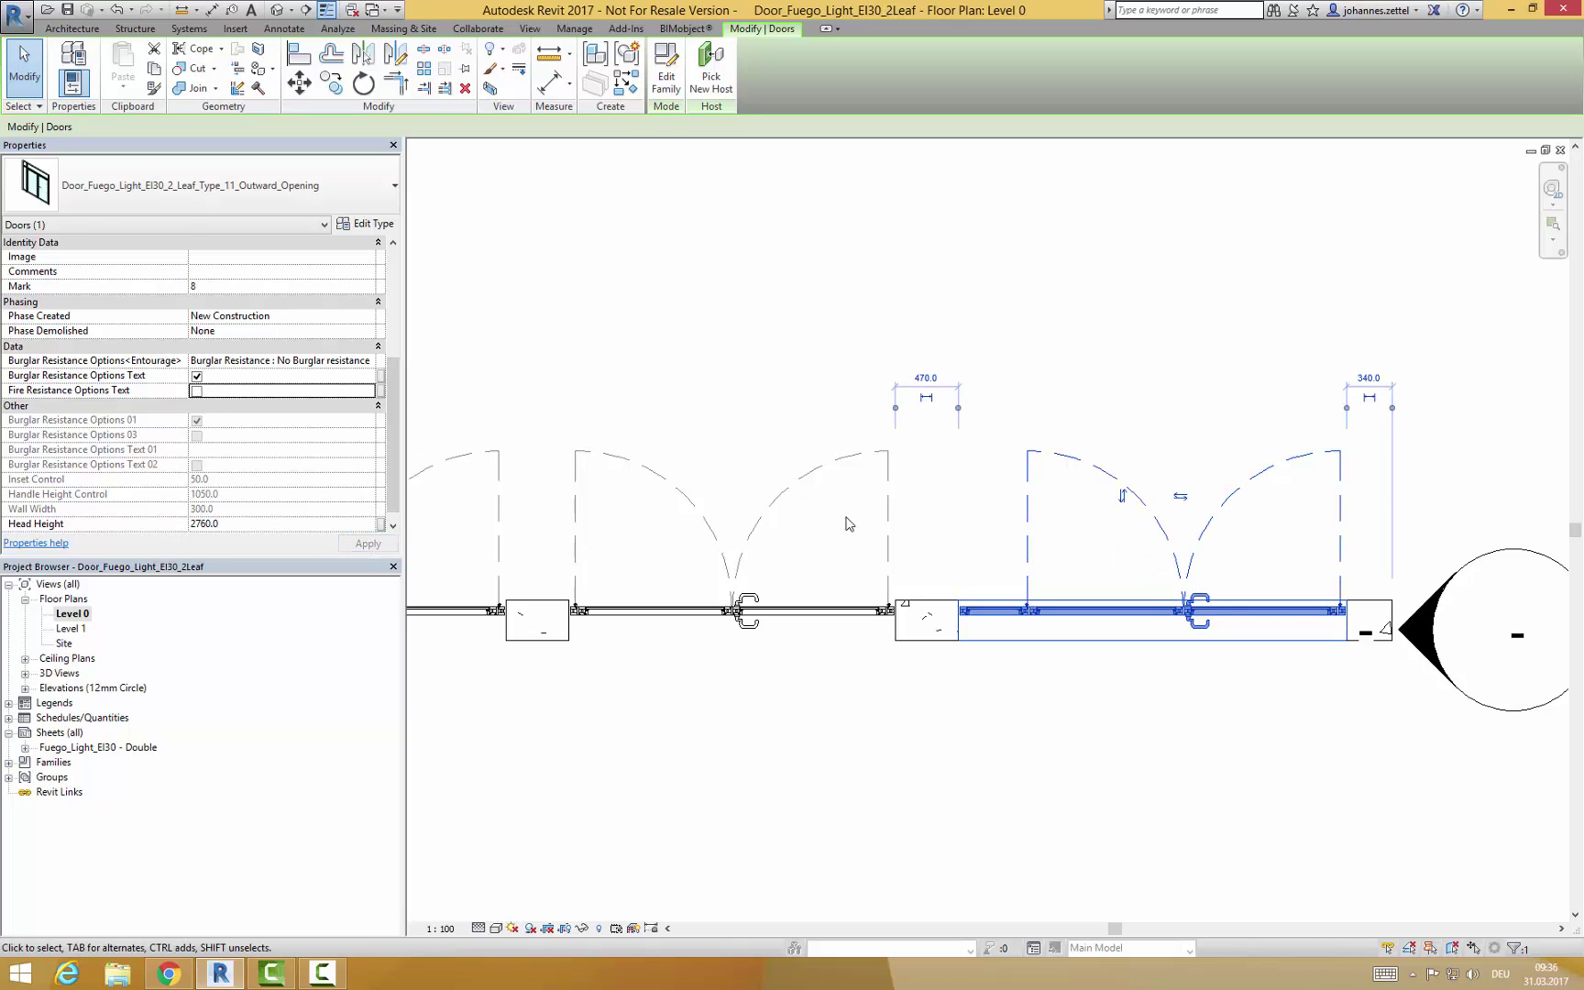
left_click(196, 390)
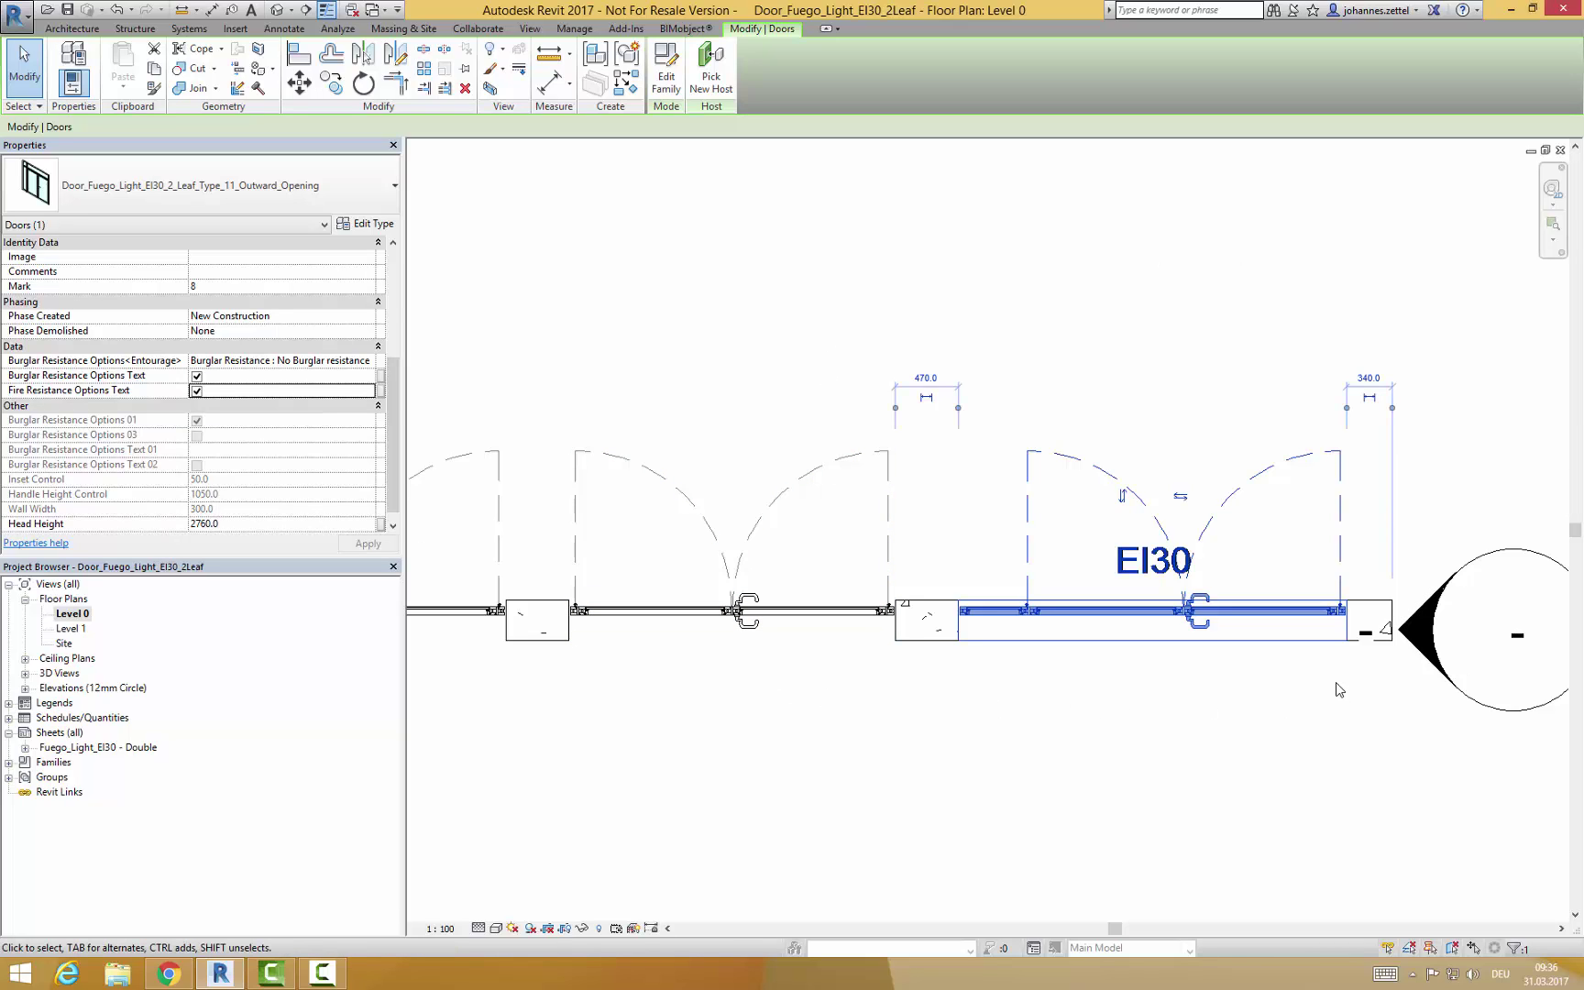
Step: Inspect the door's Type Properties parameters and cancel without changing anything
left_click(378, 229)
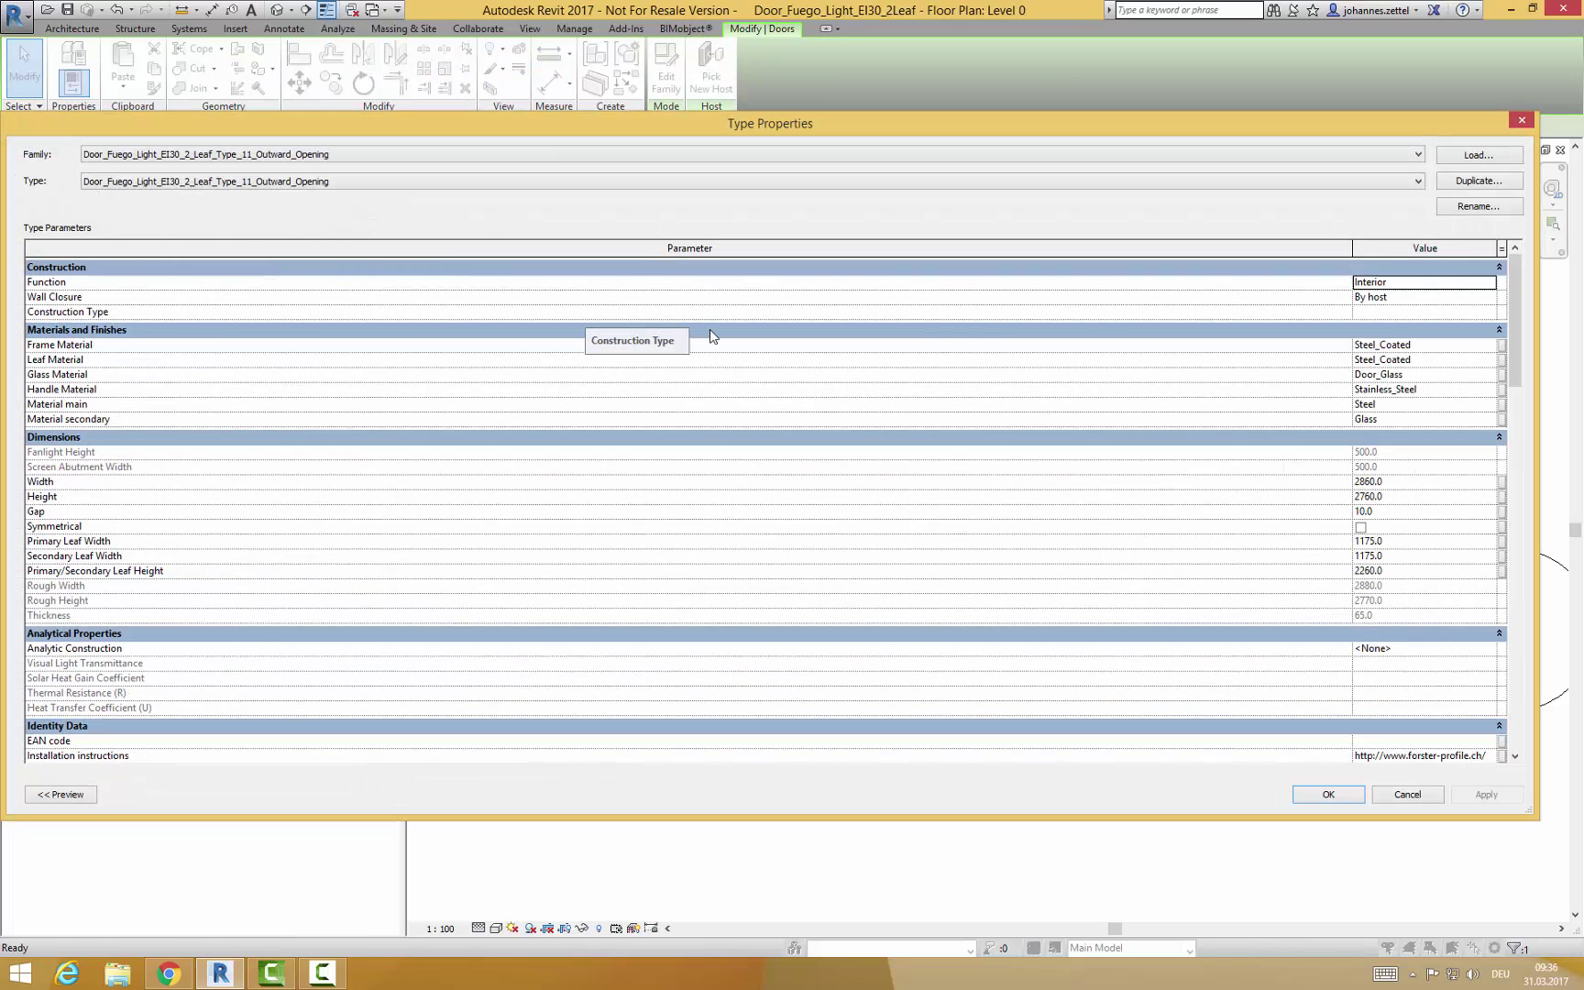
left_click_drag(1515, 349, 1515, 380)
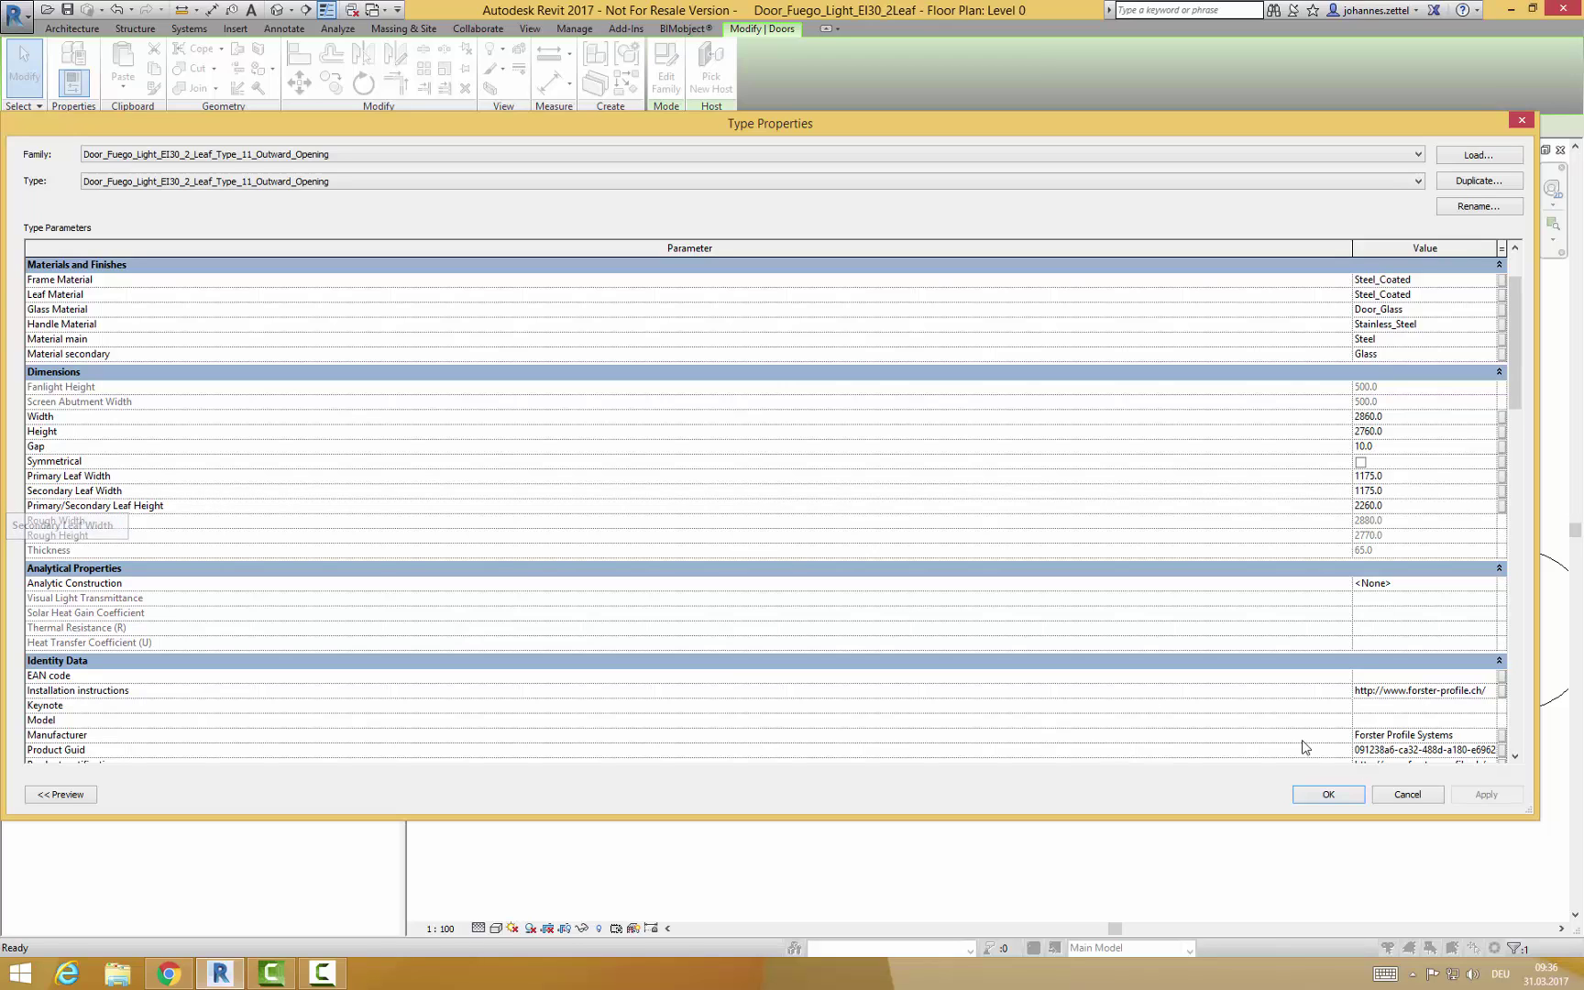
left_click(1403, 795)
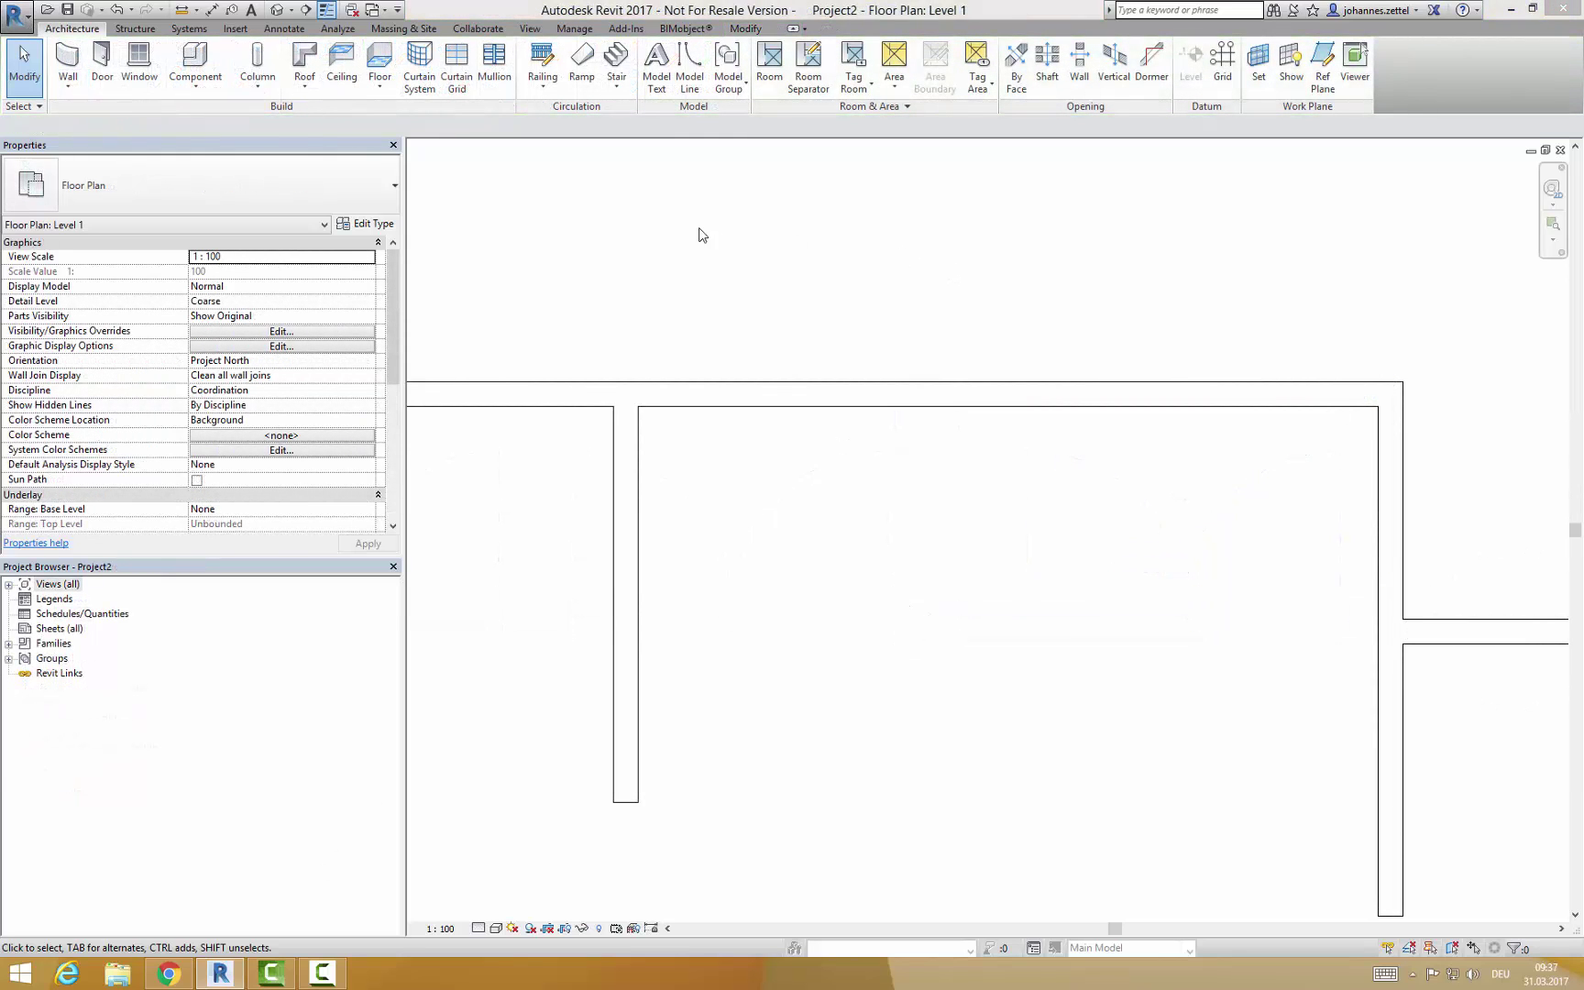
Step: Load the Door_Fuego_Light_EI30 .rvt file from the Desktop into Project2 as a group
left_click(235, 28)
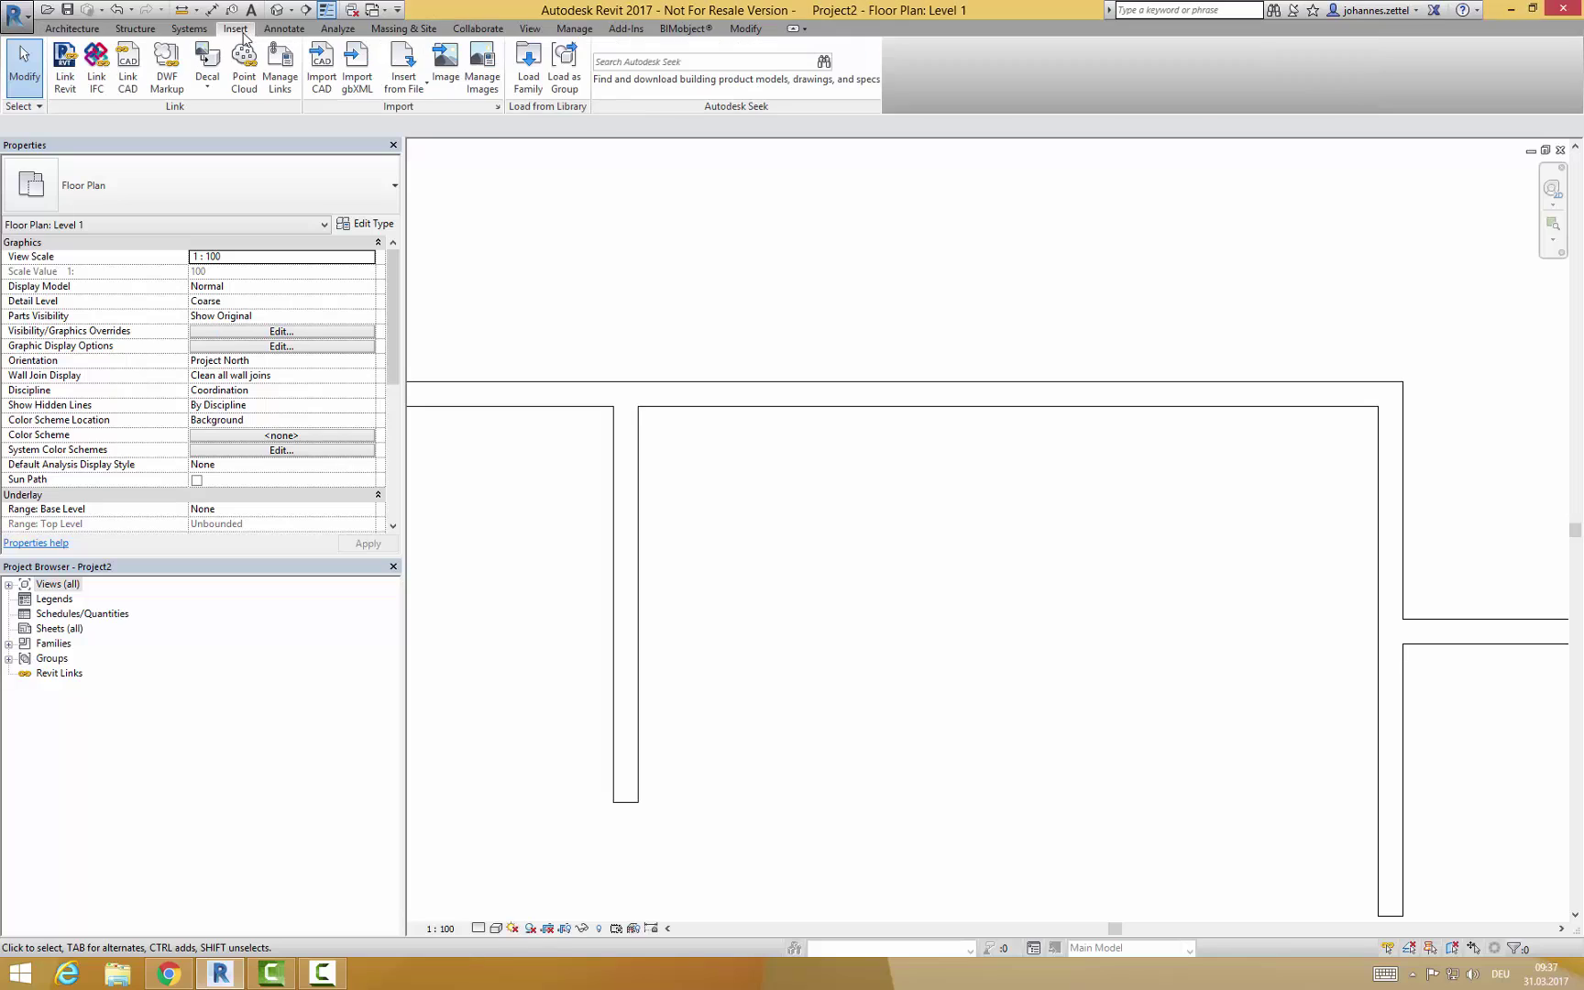
left_click(569, 66)
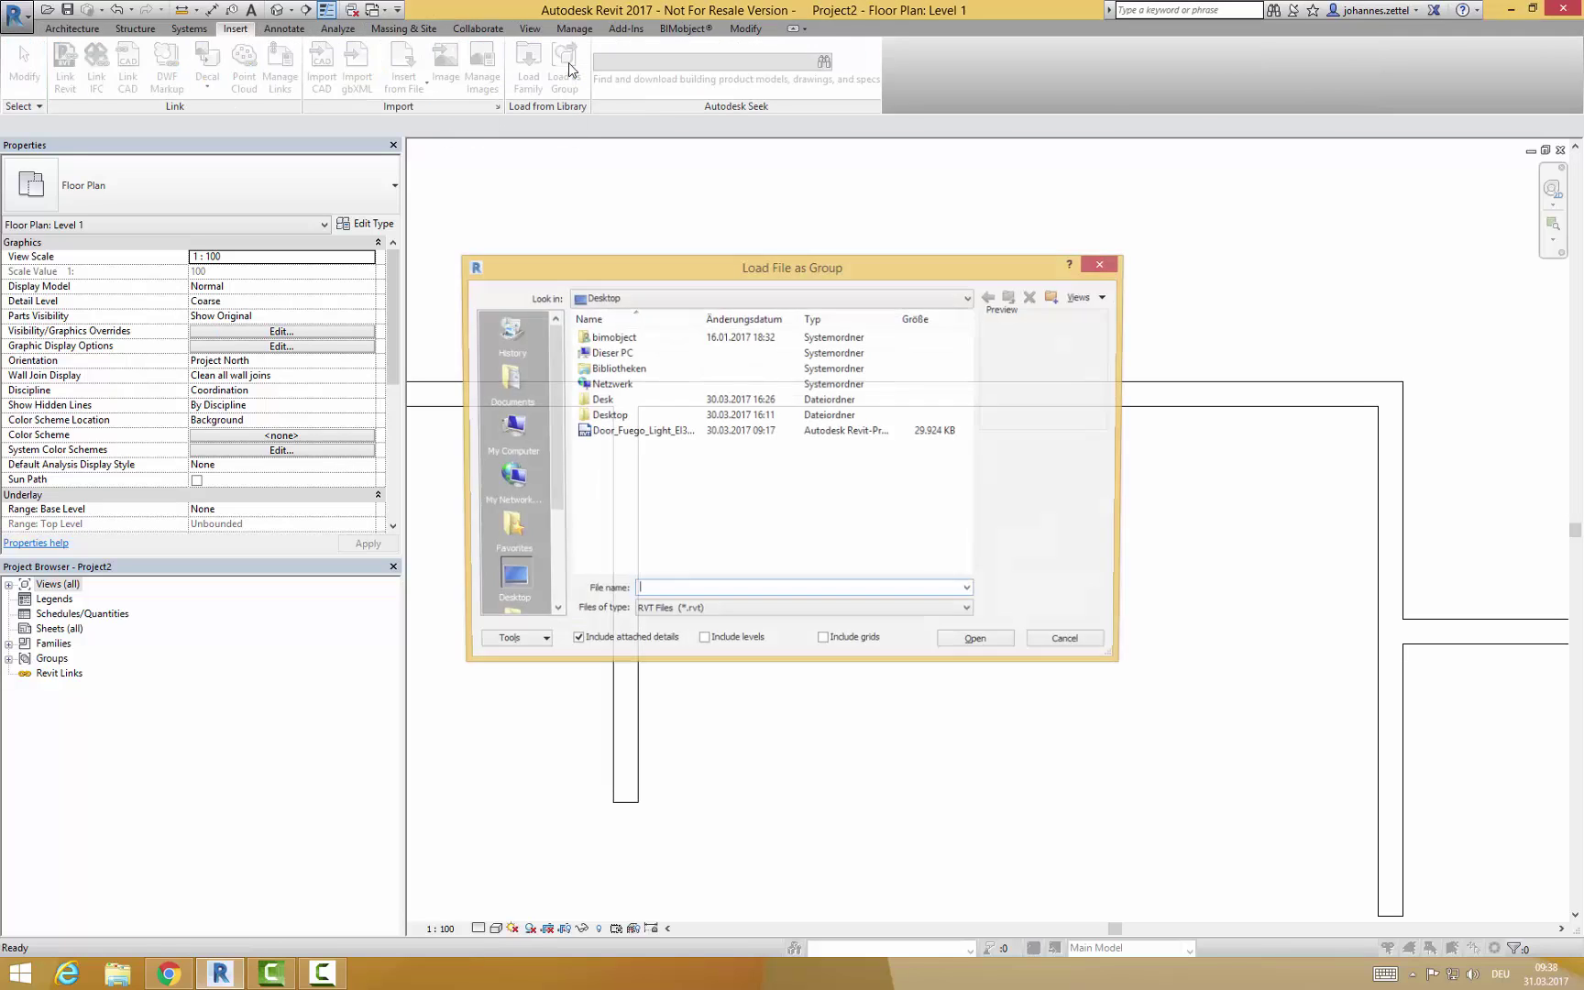
left_click(621, 435)
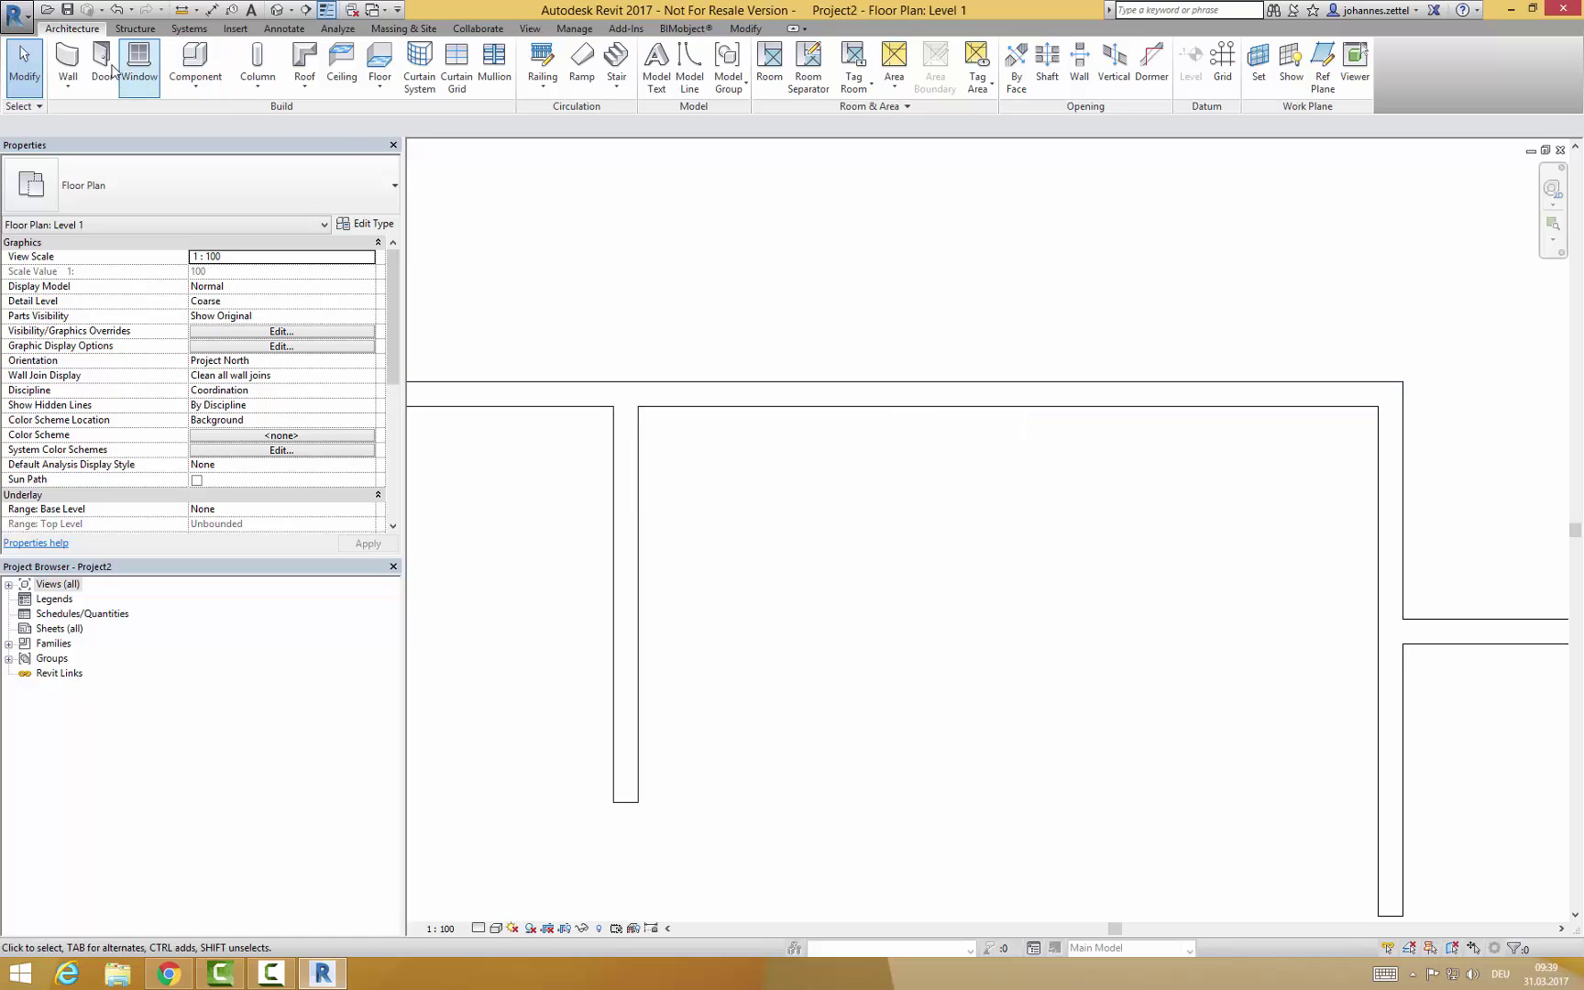
Step: Place a flipped Type_8 inward-opening fuego door in the upper wall
left_click(102, 66)
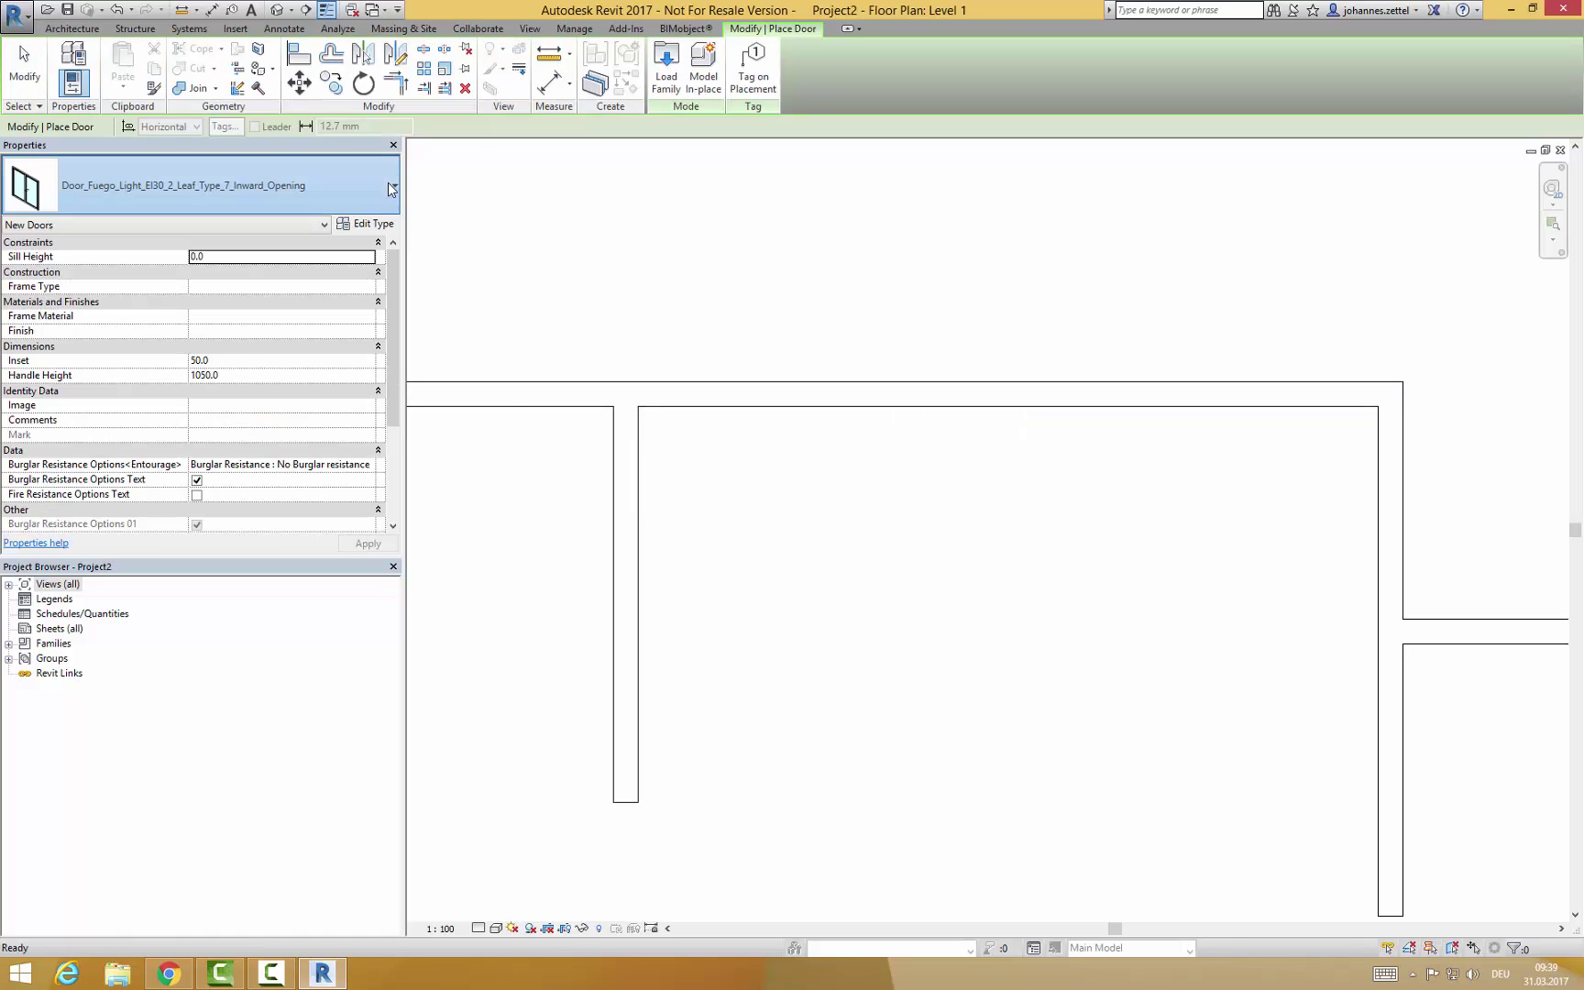
left_click(385, 185)
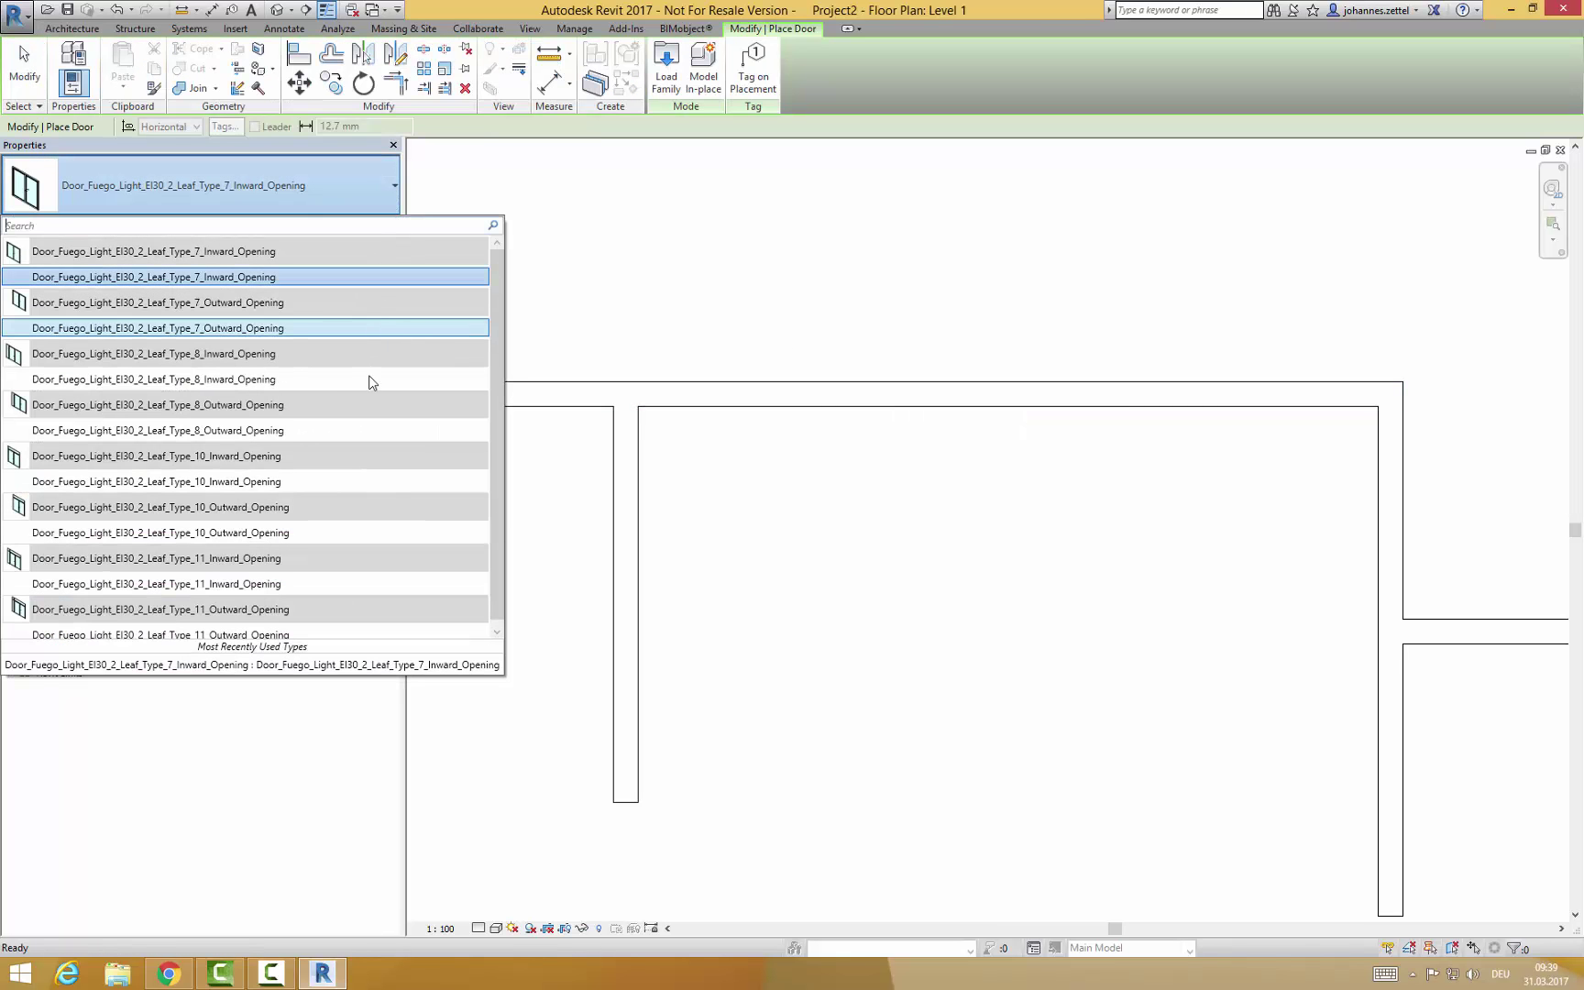
left_click(245, 380)
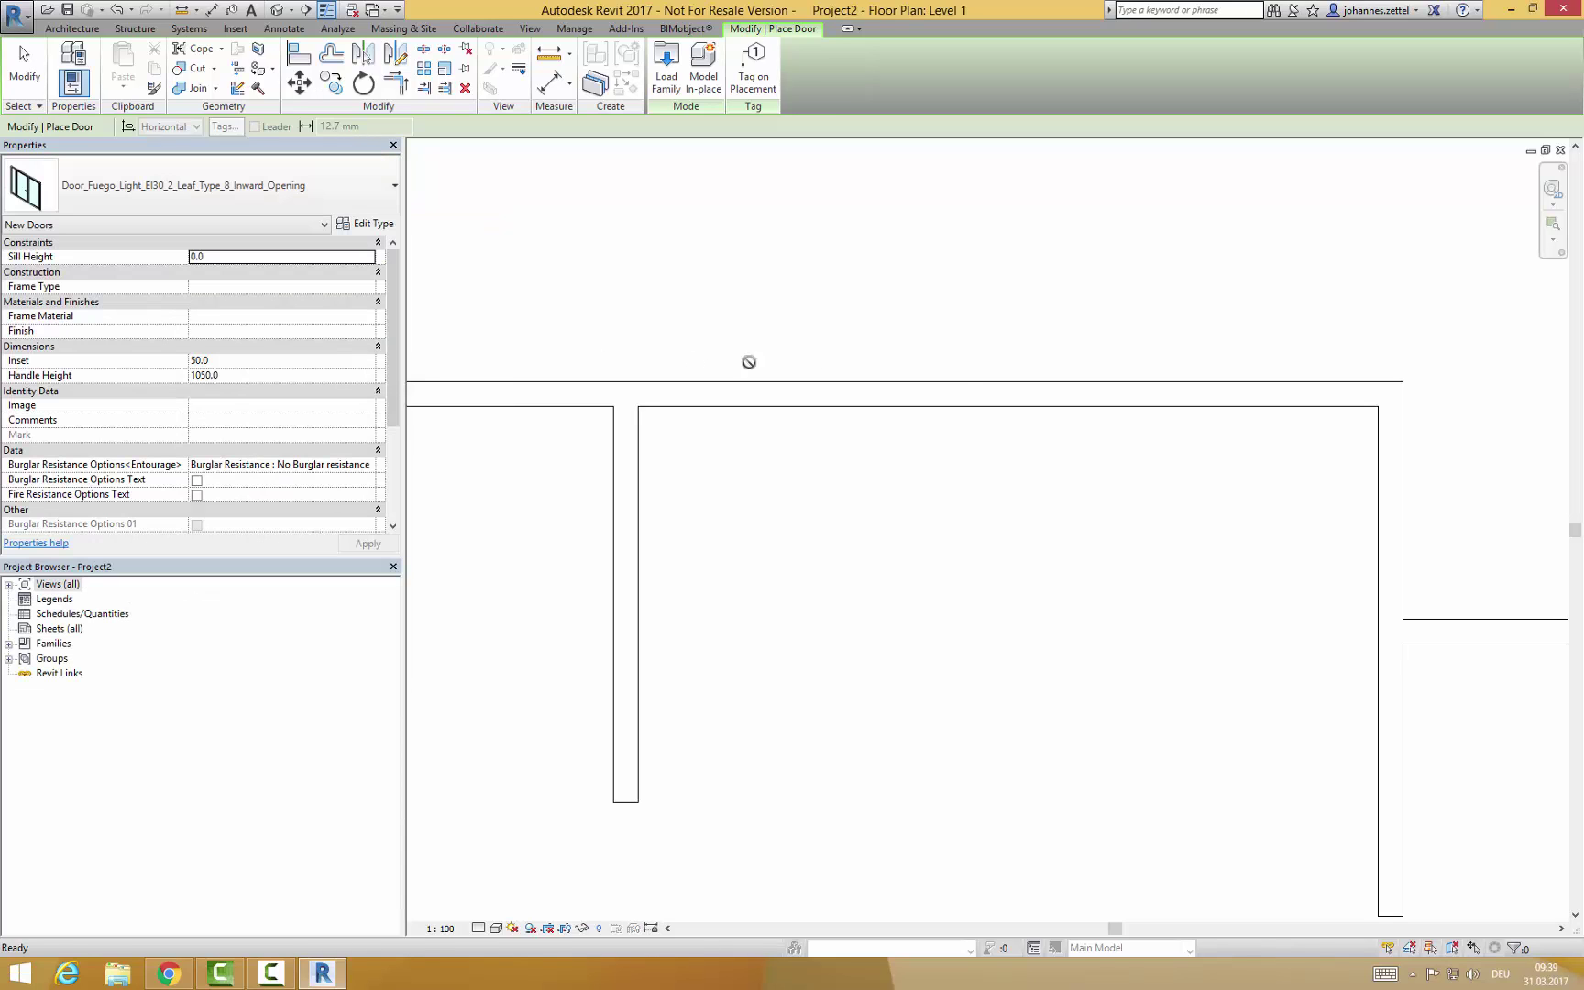
key("space")
left_click(1014, 405)
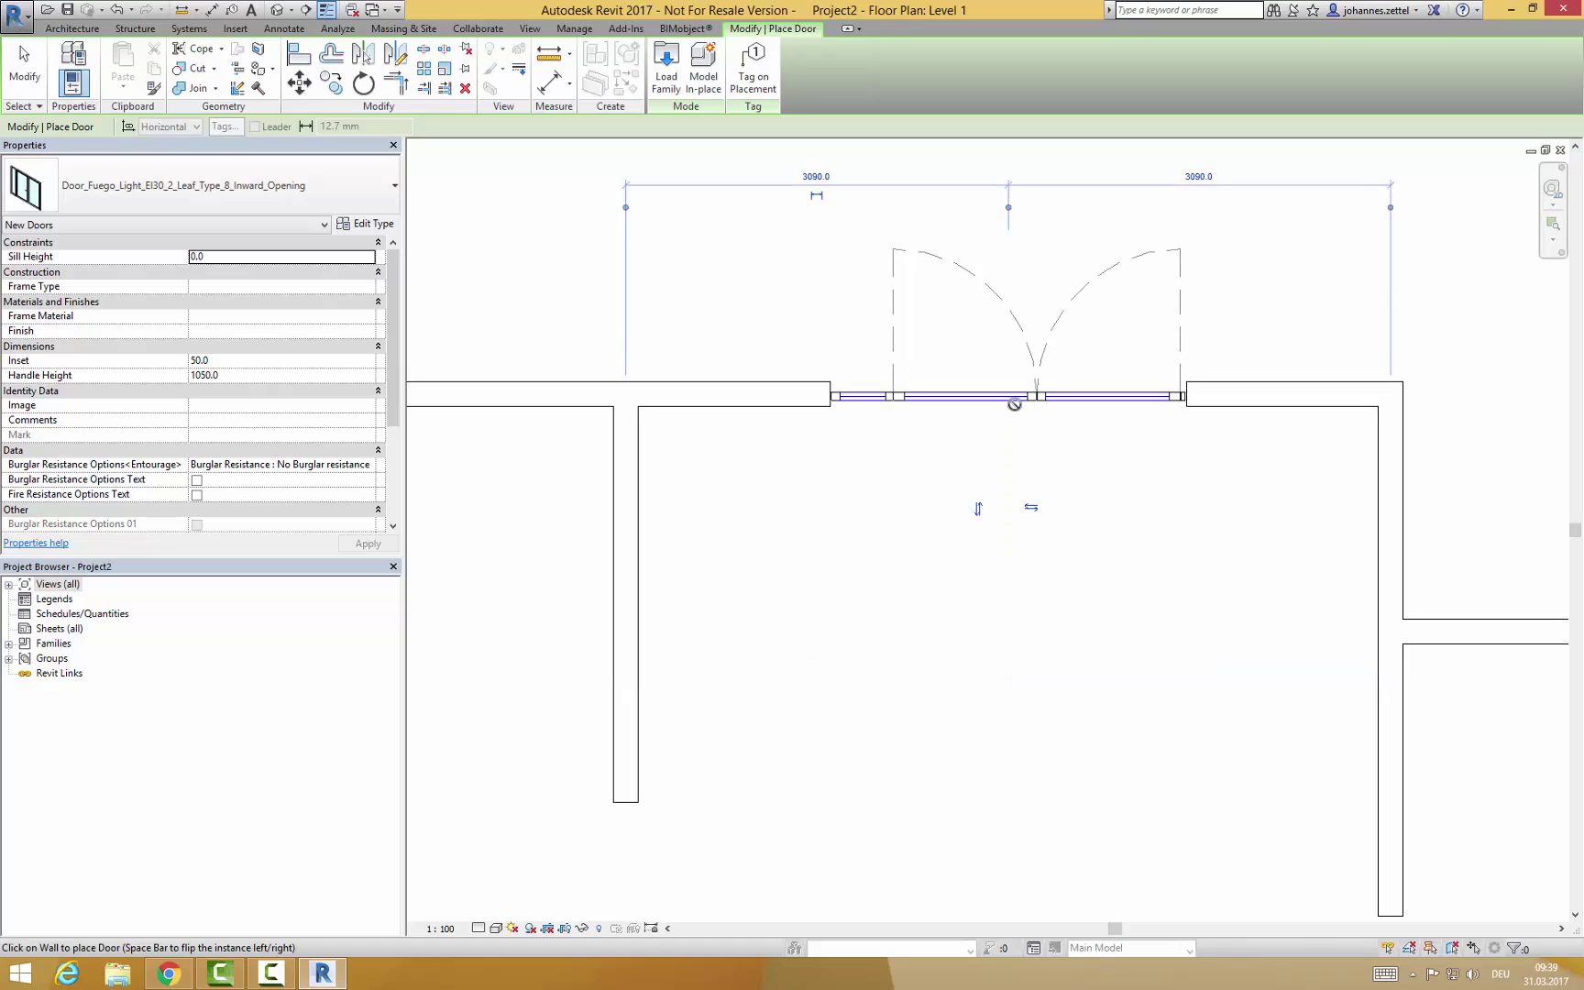
Step: Switch to the 3D view and orbit the Revit model to another corner
key("3")
key("d")
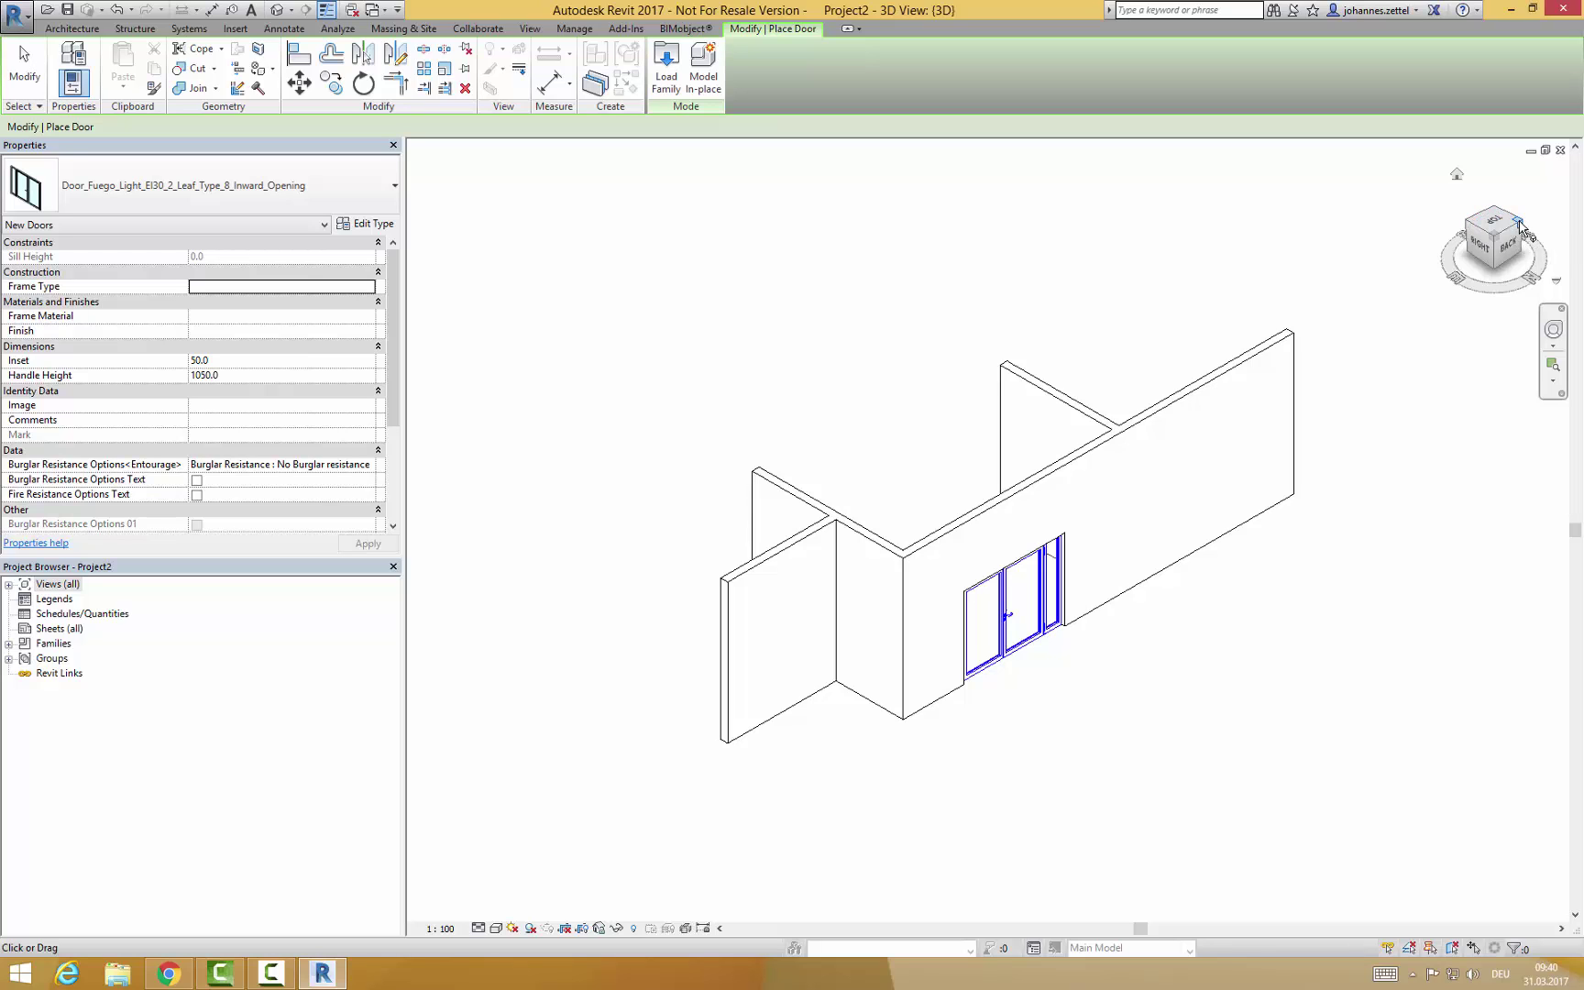
left_click(1519, 226)
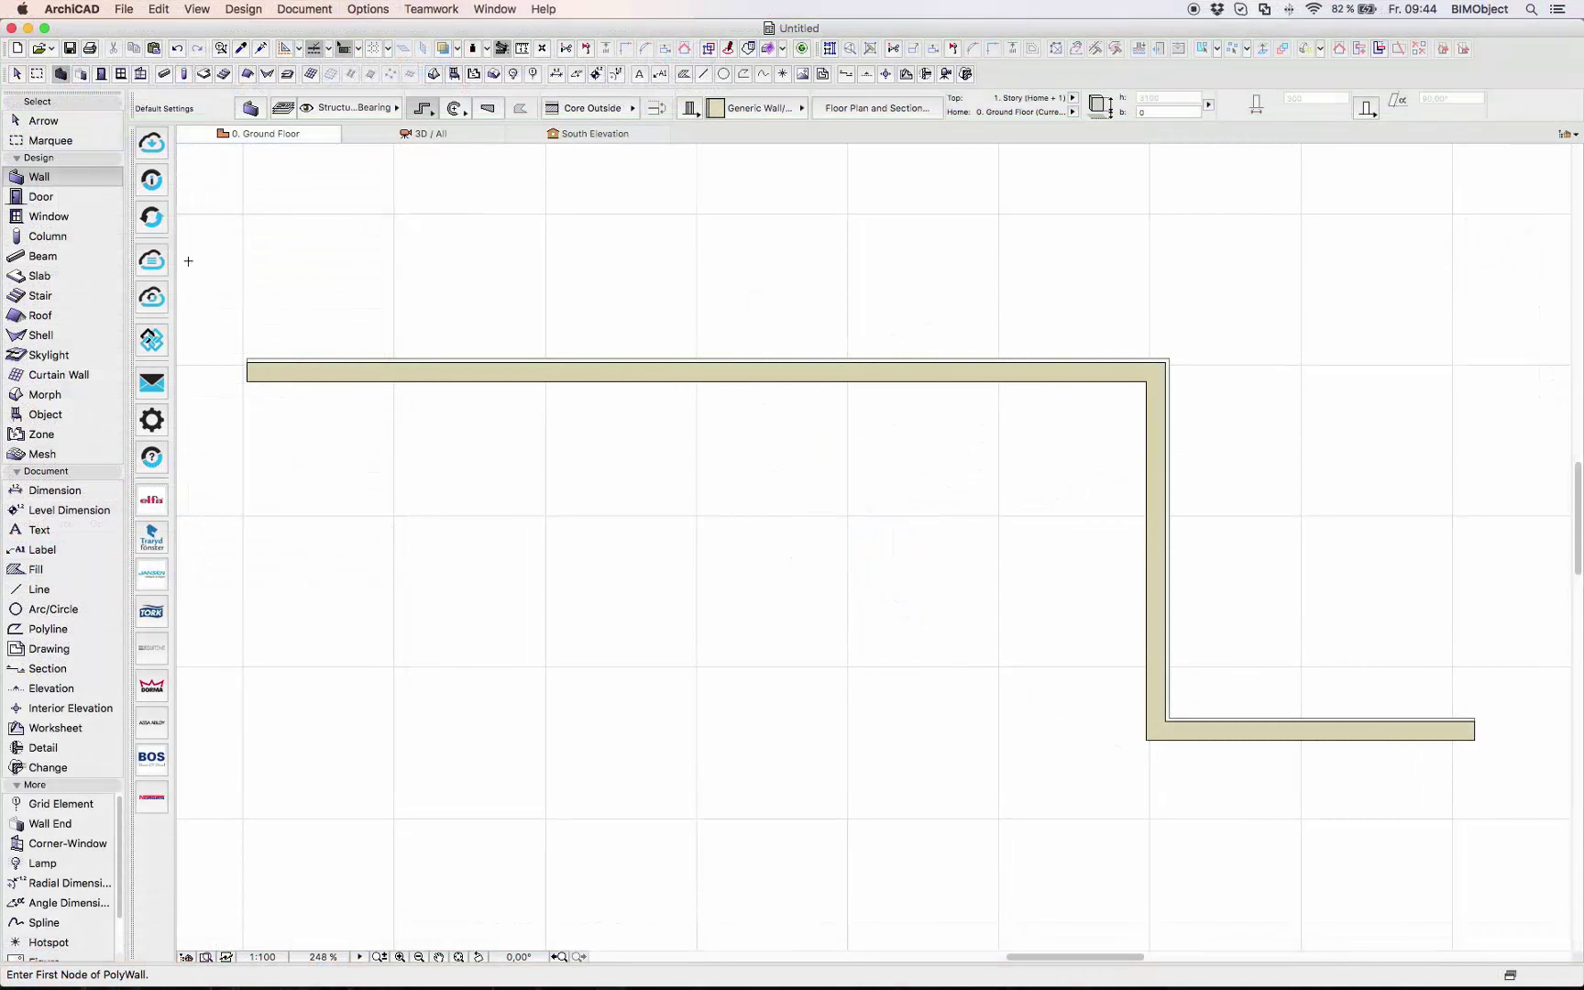
Step: In ArchiCAD's Toolbox, end up with the Door tool active for placing doors
left_click(41, 198)
left_click(43, 220)
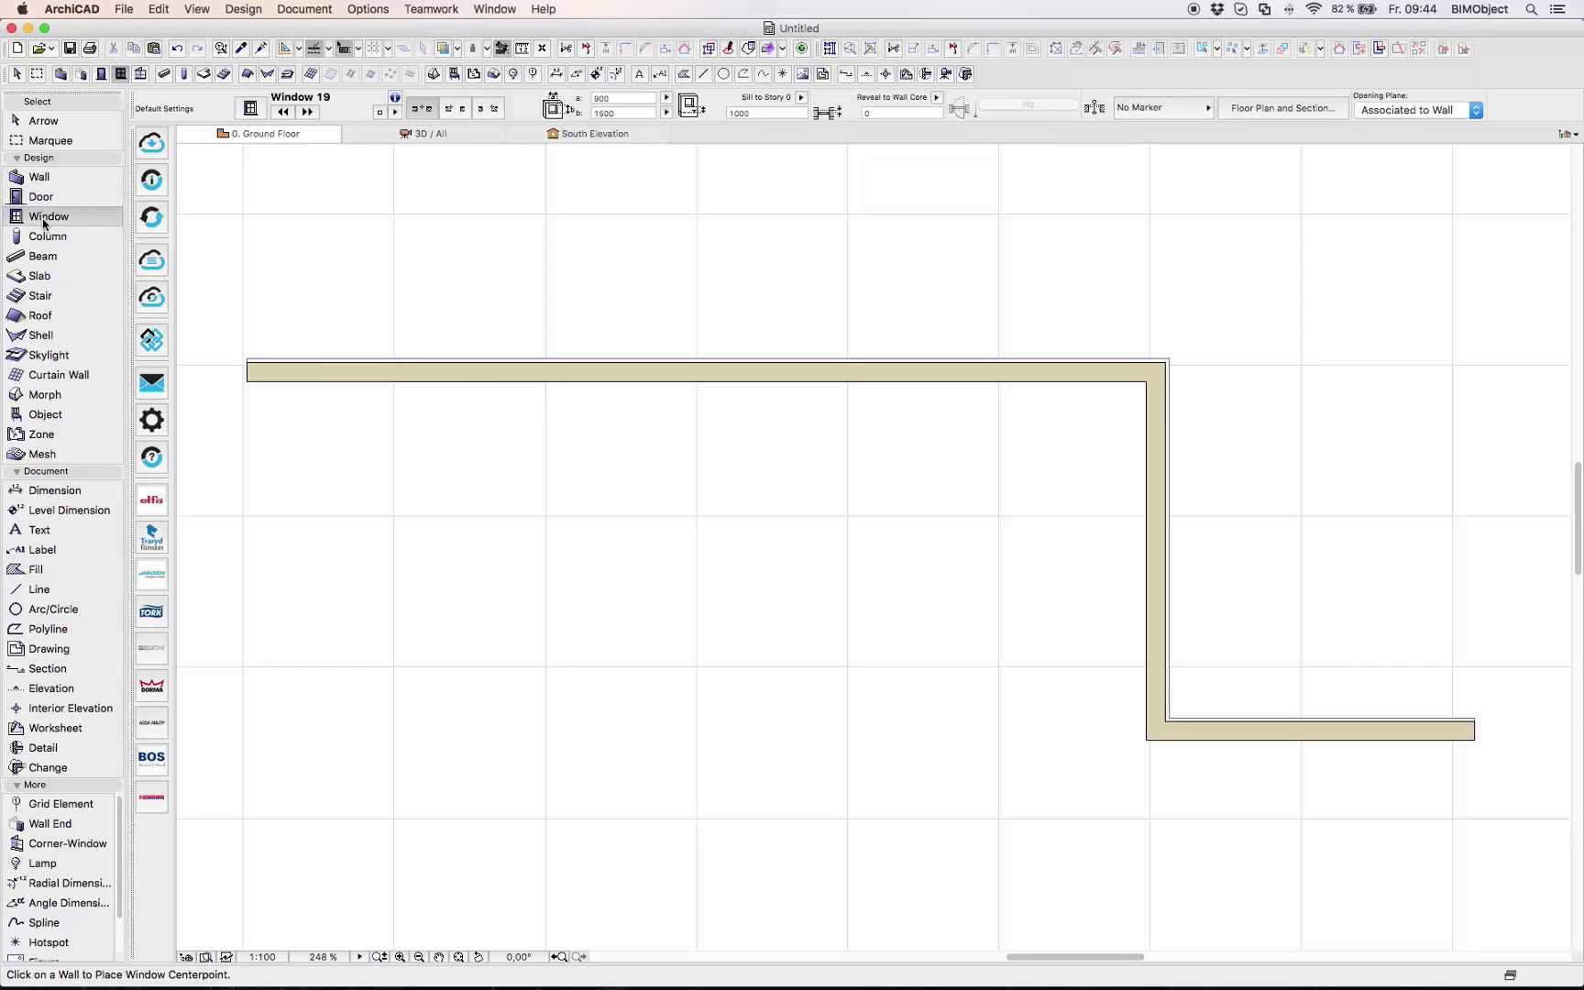
left_click(53, 197)
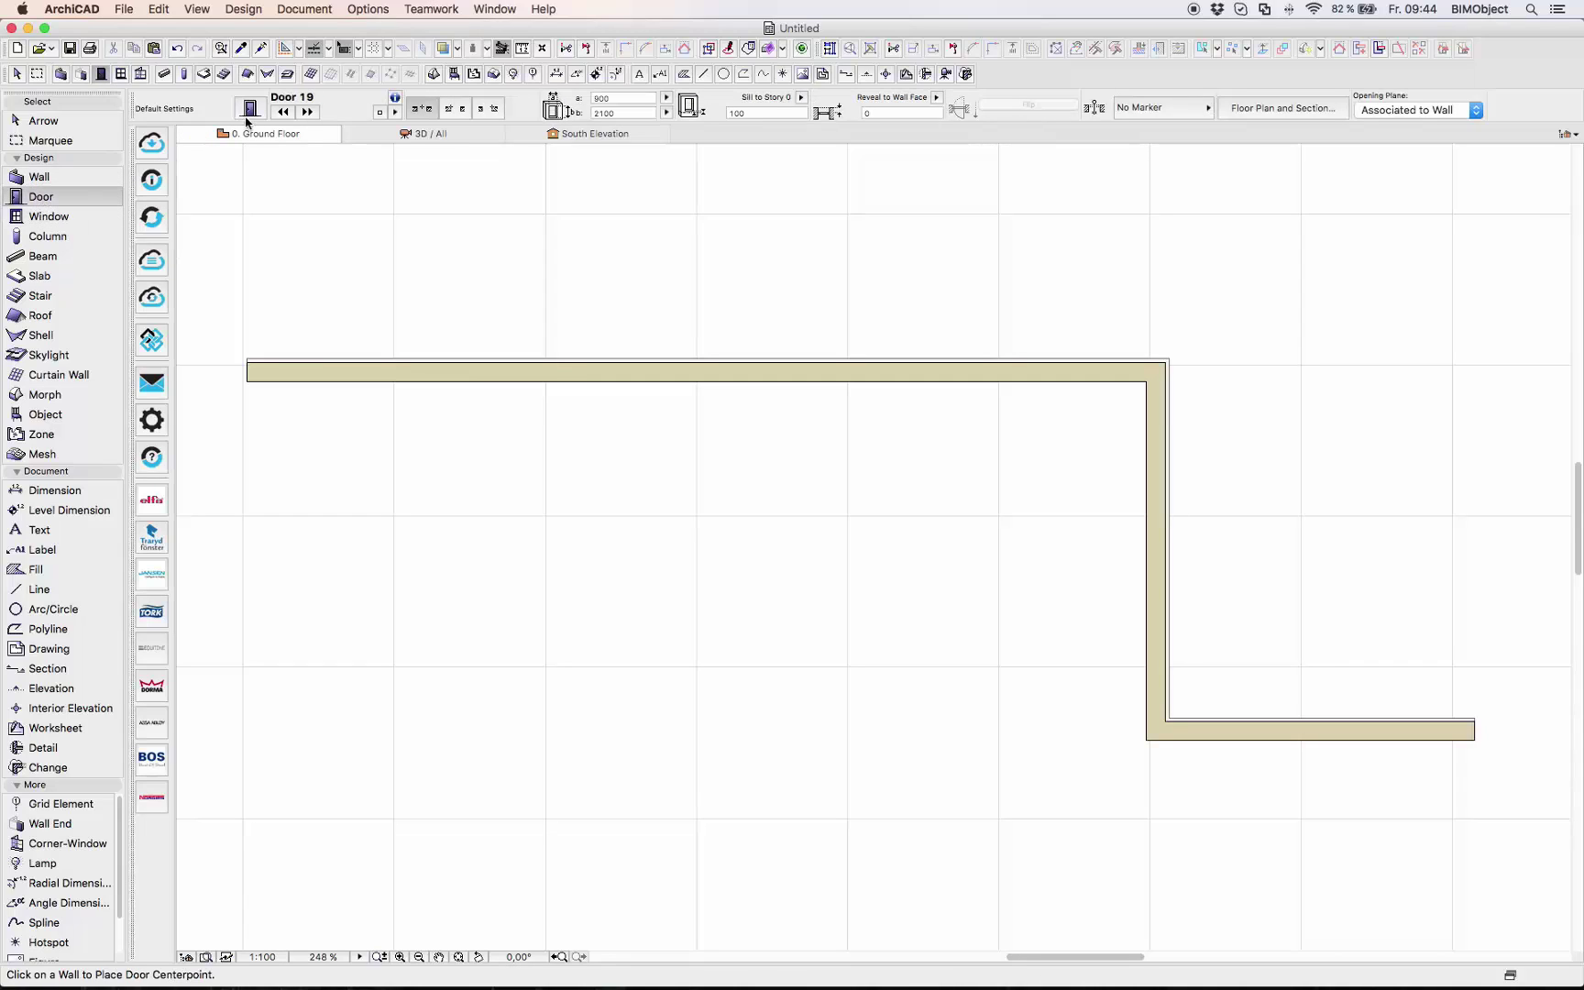
Step: In Door Default Settings, open the Forster .lcf library folder and select Forster_unico_HI_Frame50mm_DoubleLeaf
left_click(250, 109)
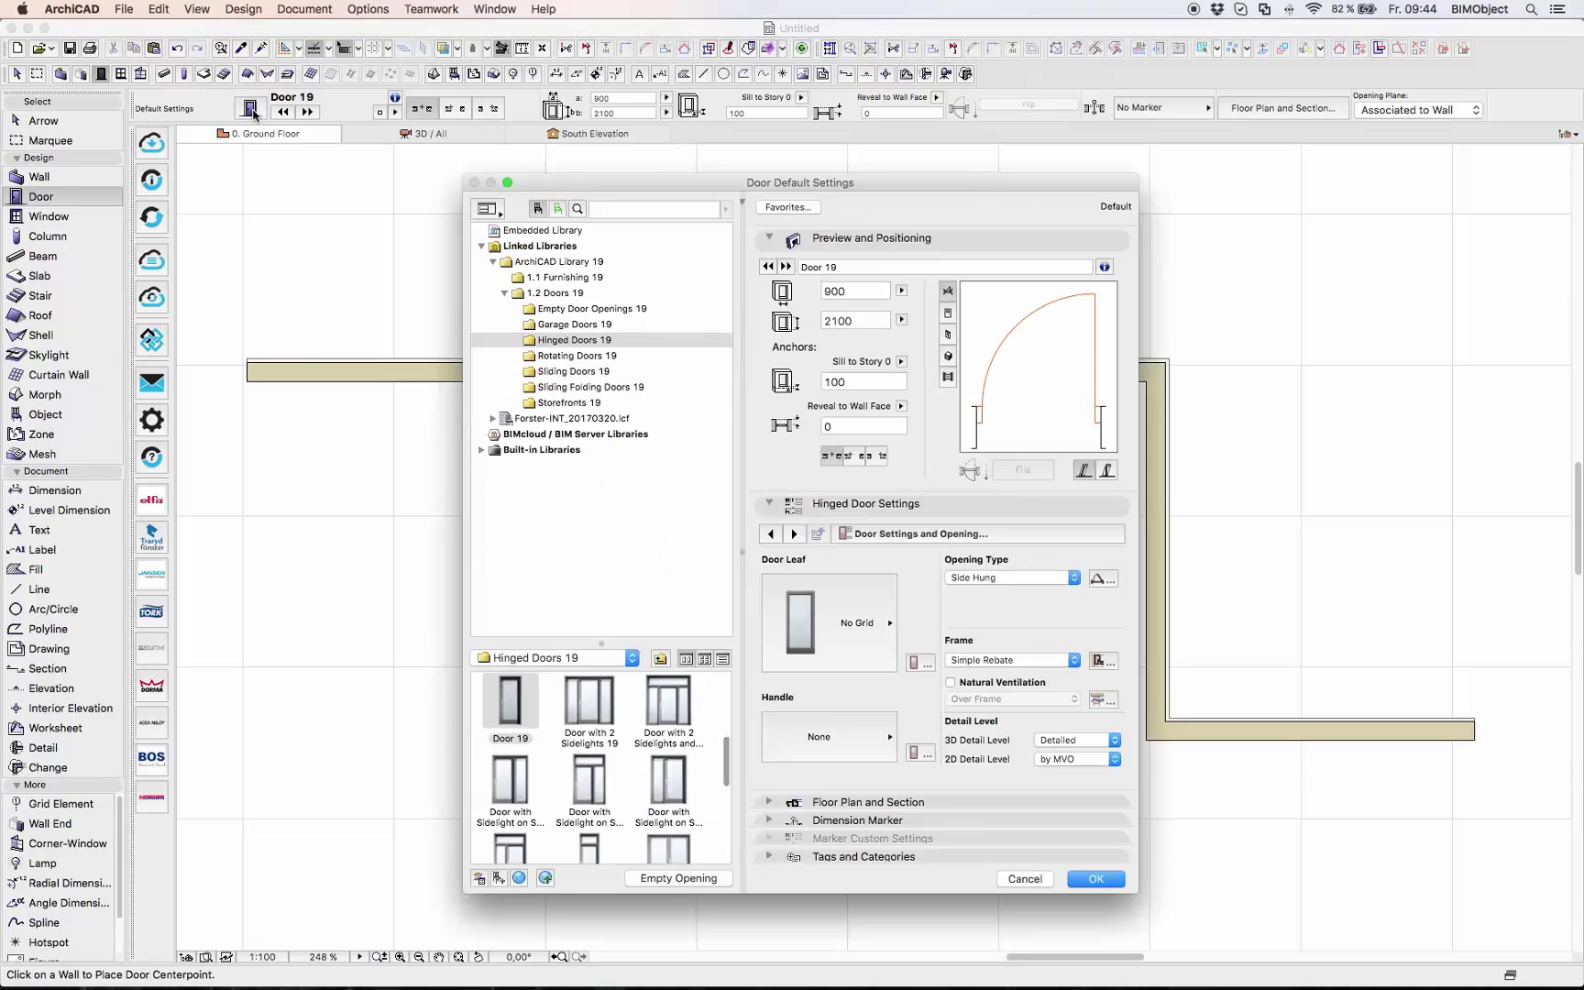
left_click(554, 419)
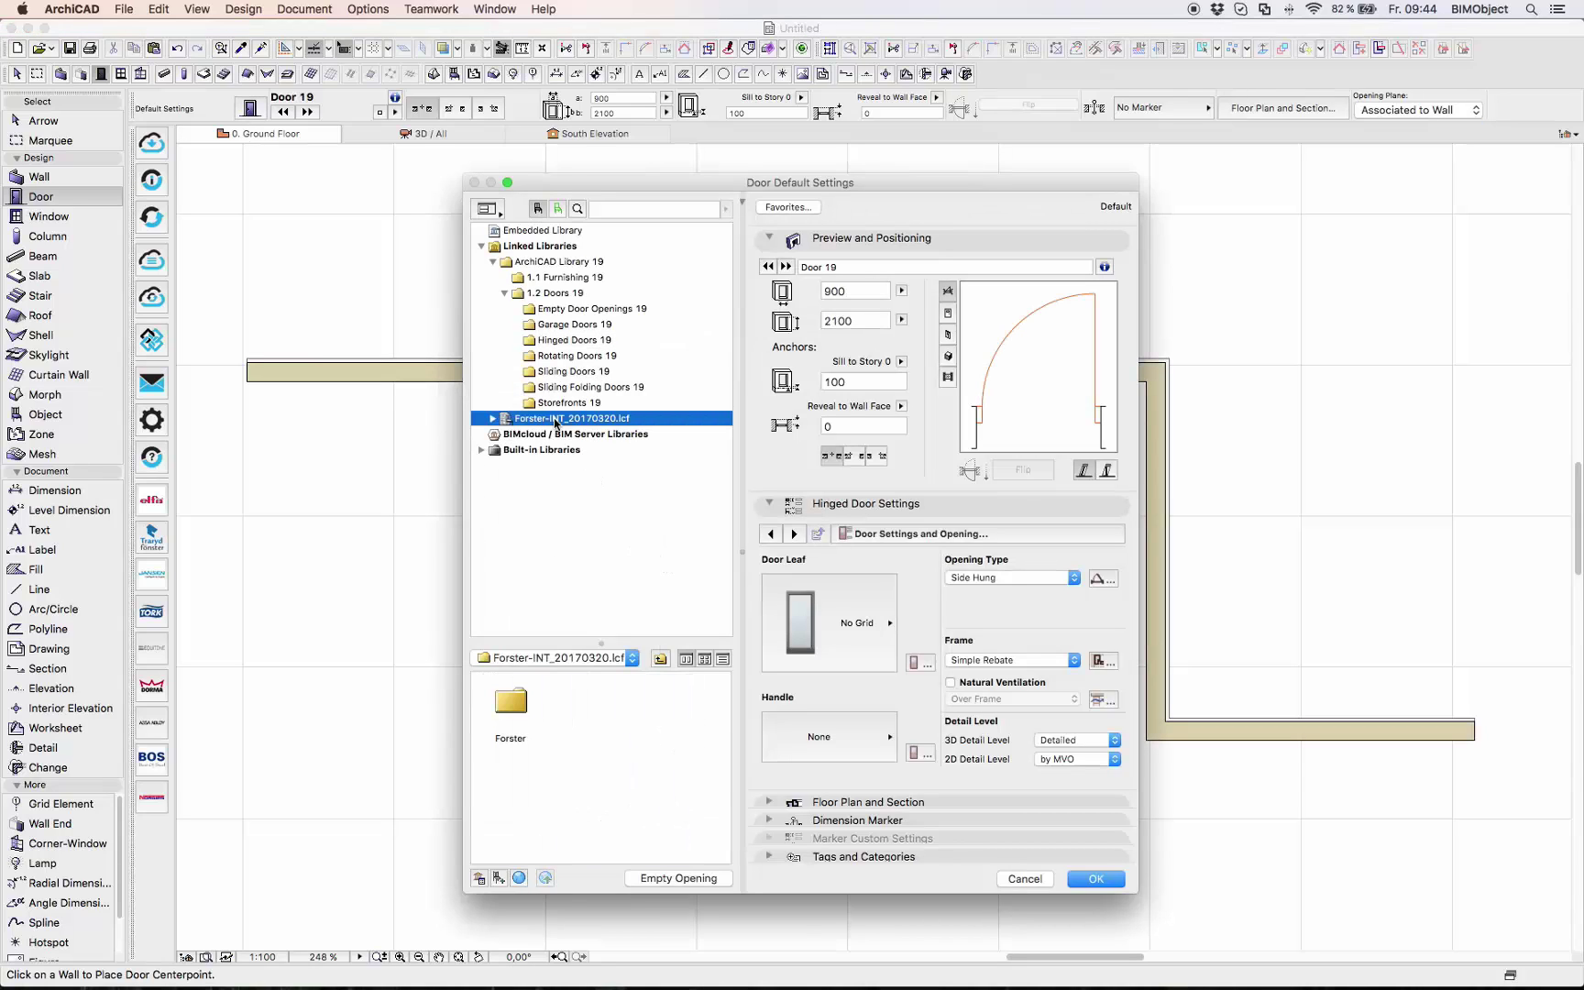
double_click(540, 698)
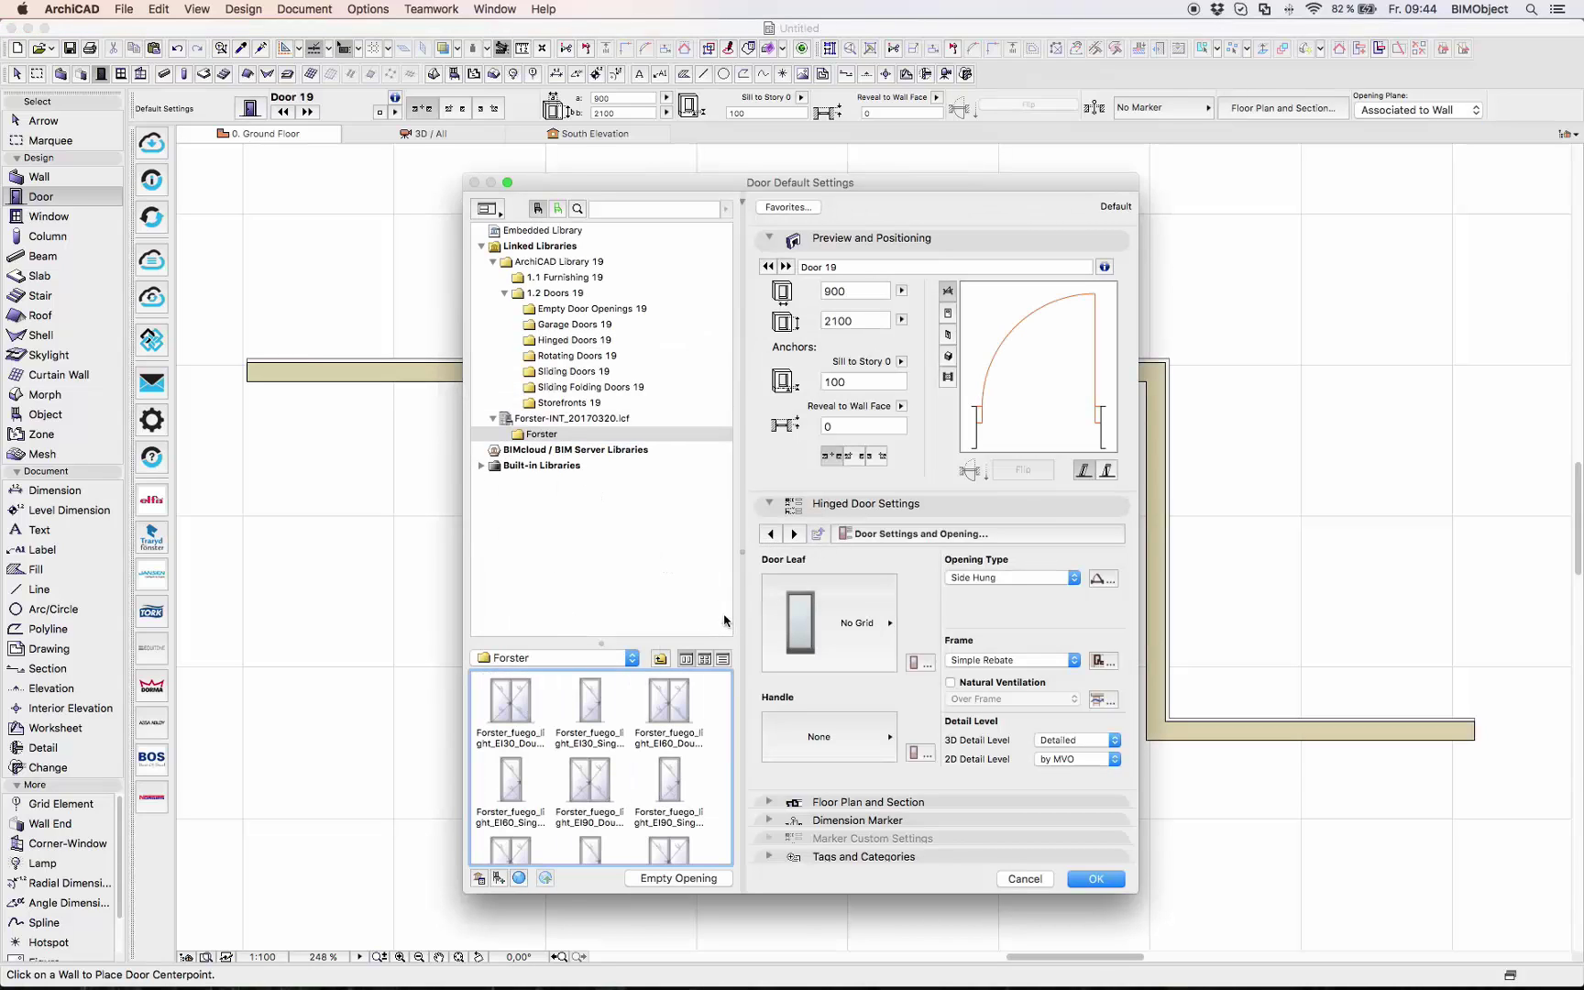
scroll(683, 704, "down", 2)
scroll(683, 704, "down", 2)
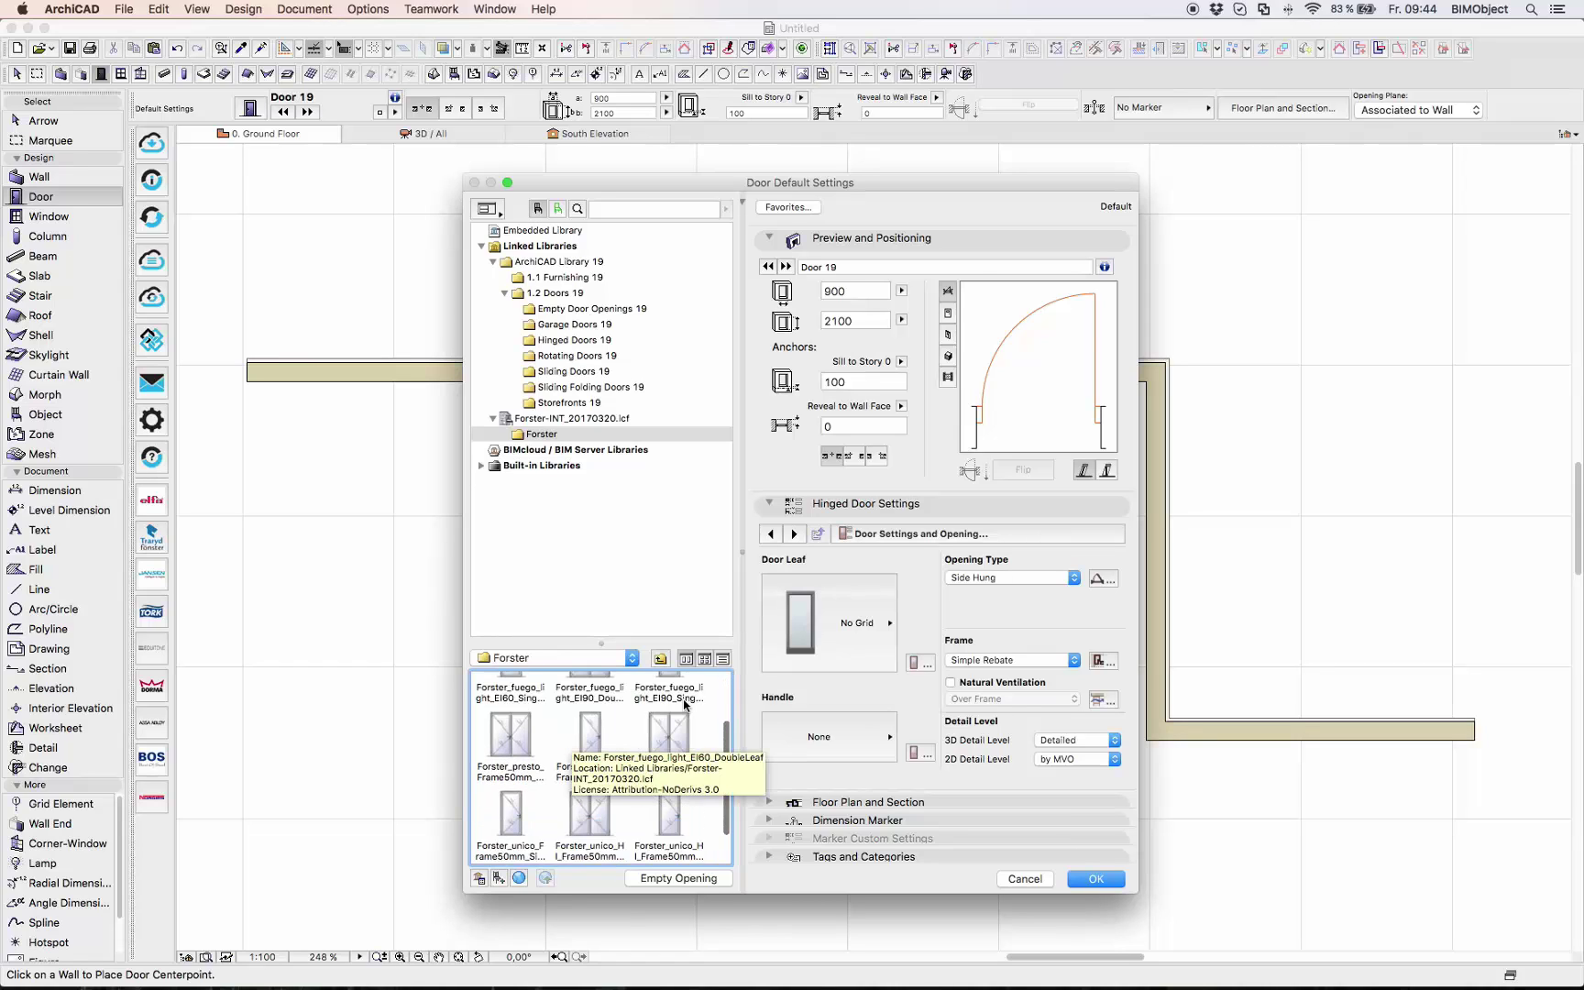
left_click(589, 824)
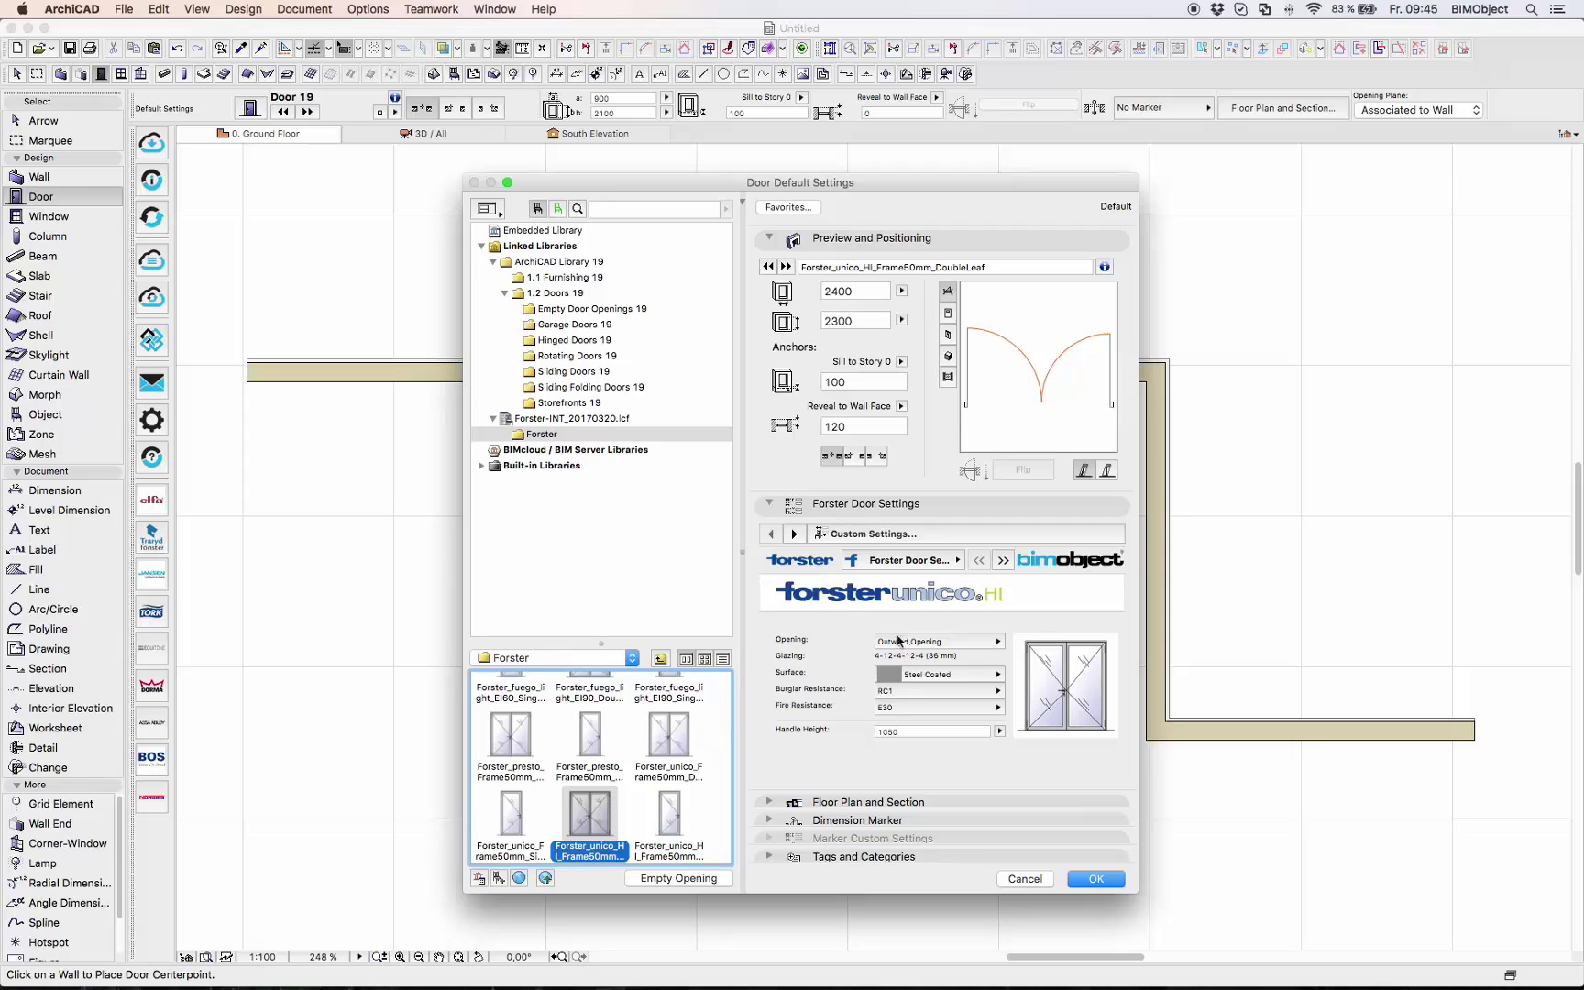
Step: Keep the Forster door outward opening and set its surface to Stainless Steel
left_click(994, 644)
left_click(995, 642)
left_click(993, 640)
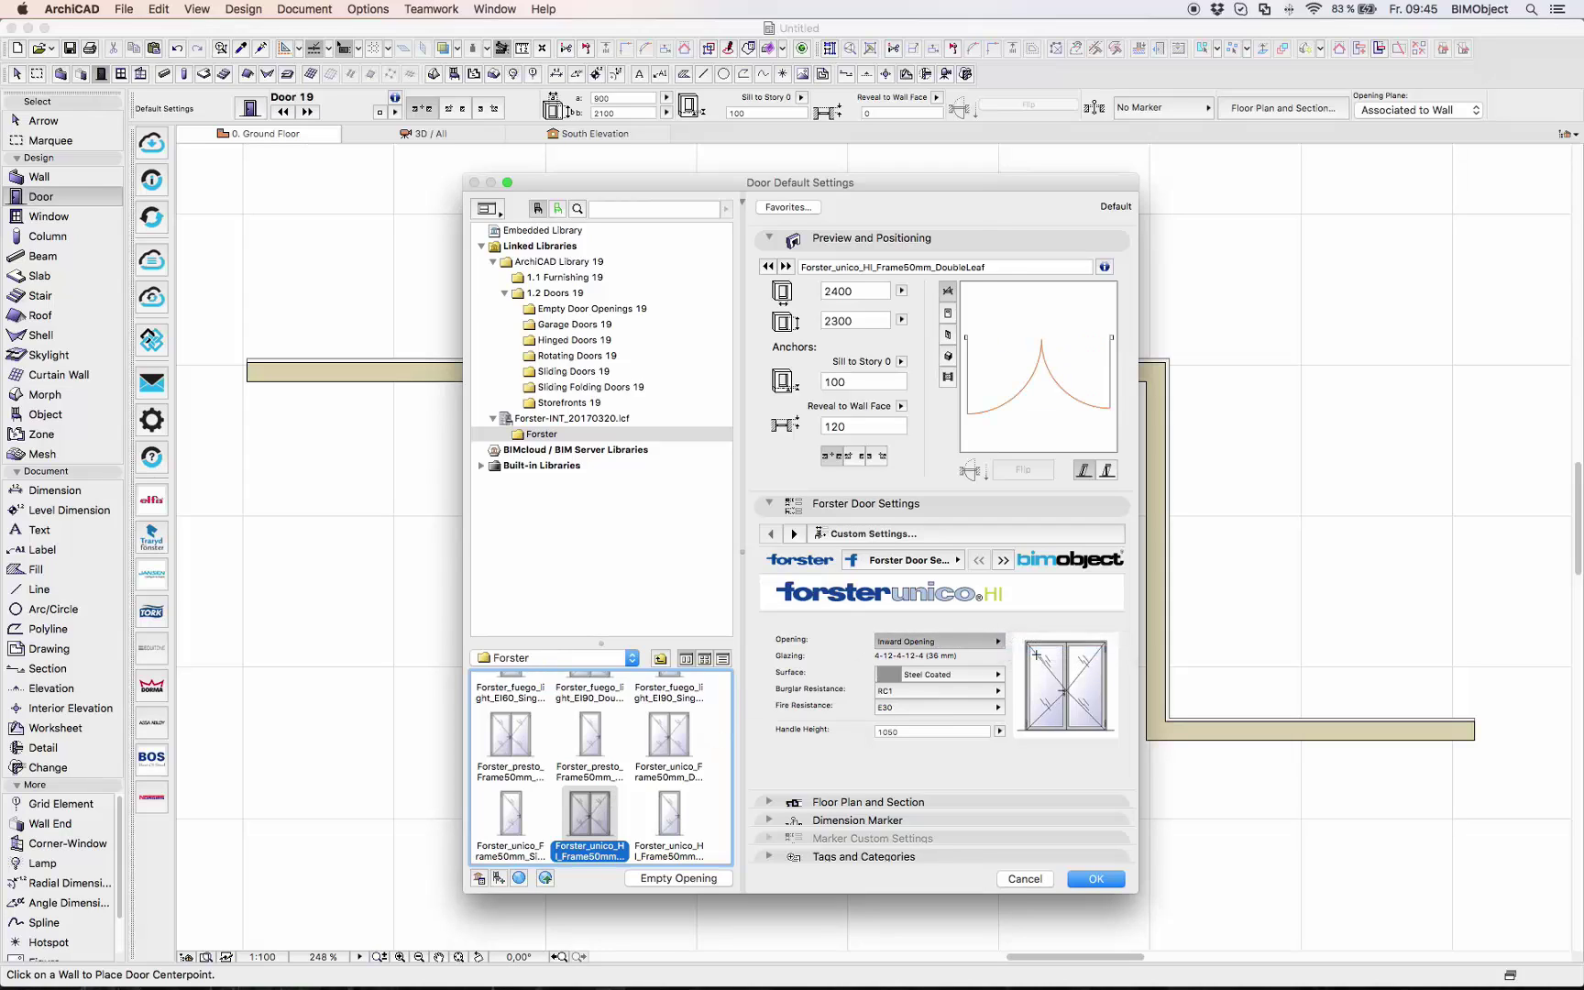
left_click(1037, 658)
left_click(1001, 676)
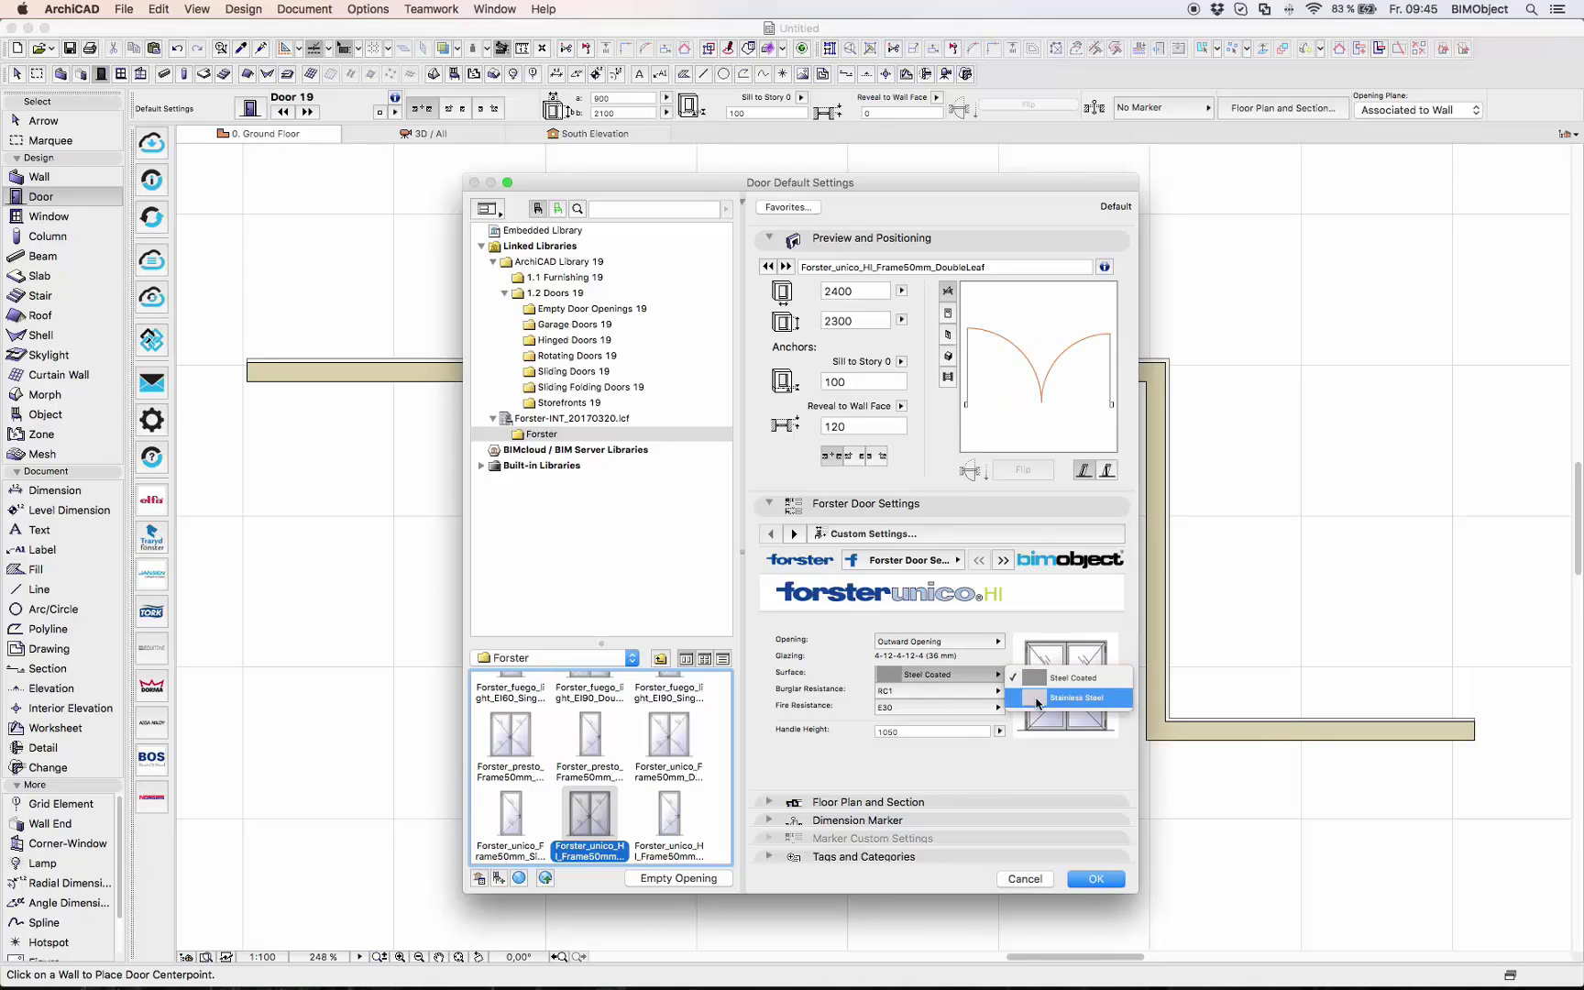
left_click(1036, 702)
Step: Keep burglar resistance RC1 and fire resistance E30, check handle height range, then view nominal sizes
left_click(997, 692)
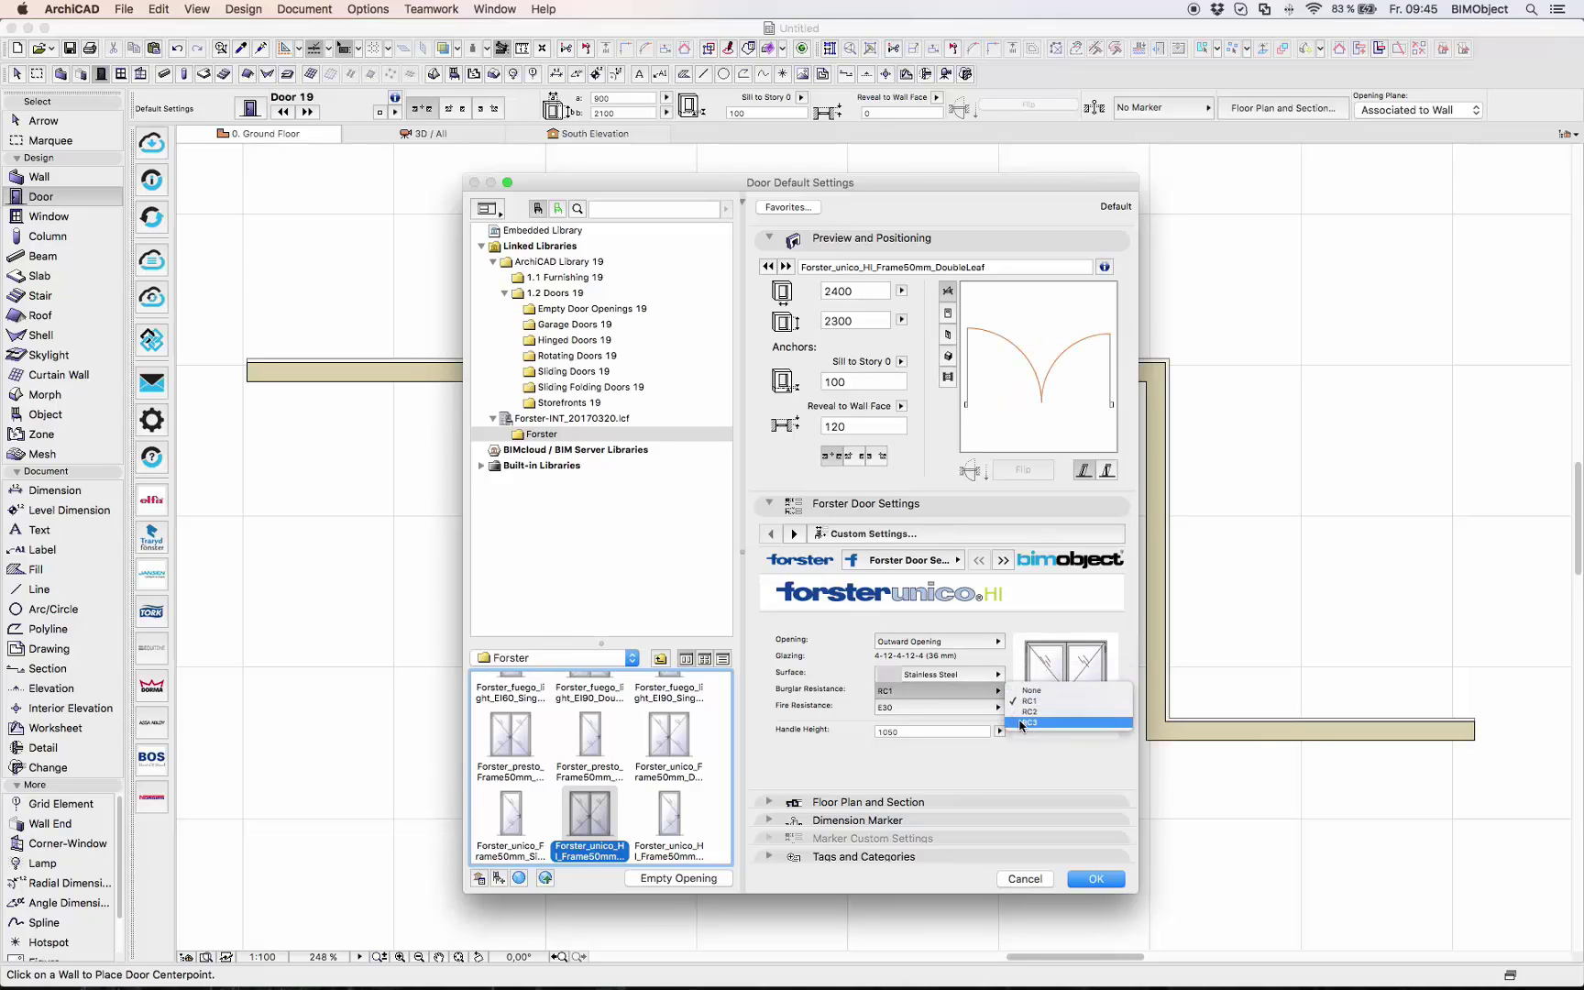
left_click(982, 707)
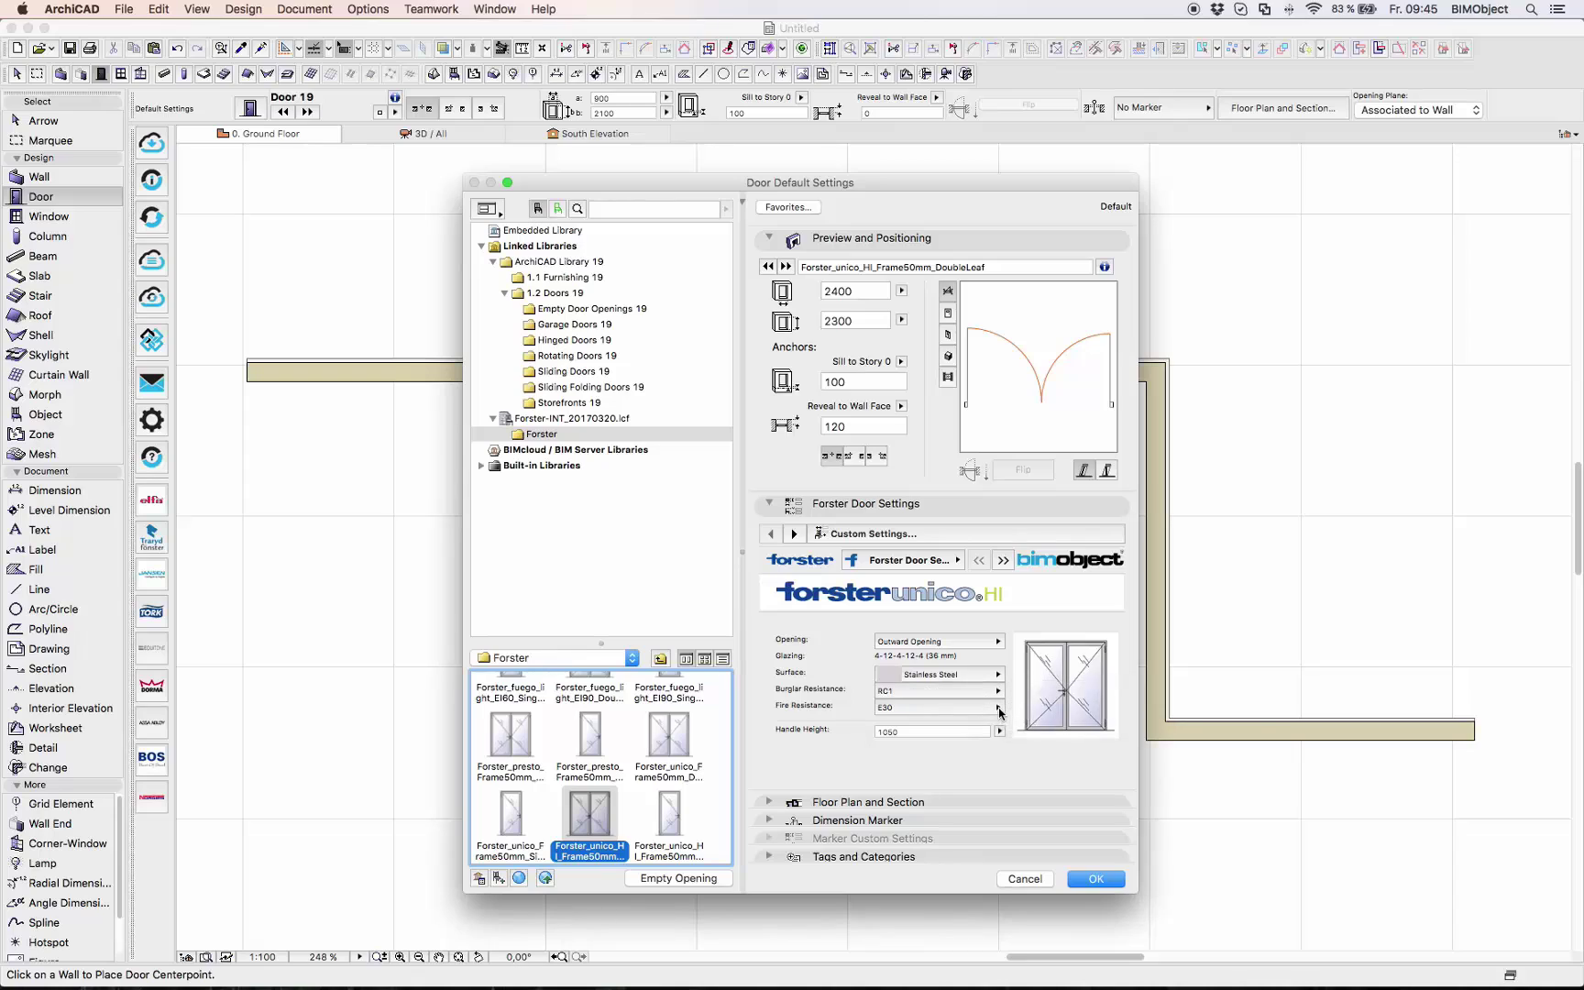
left_click(999, 708)
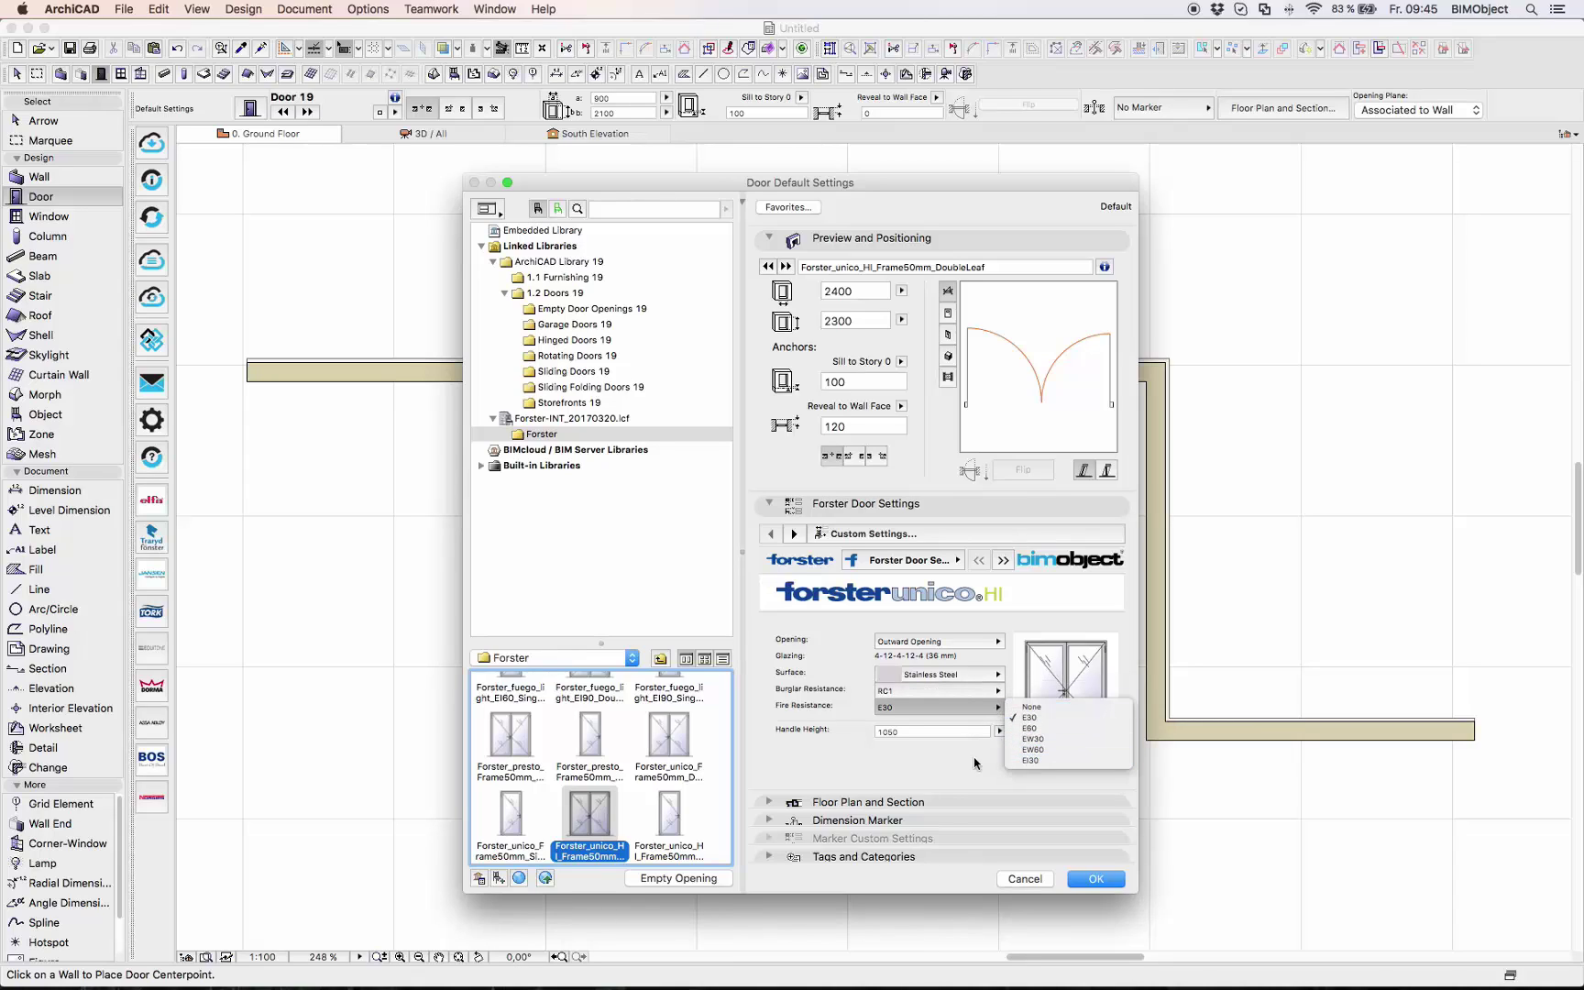
left_click(991, 744)
left_click(1000, 732)
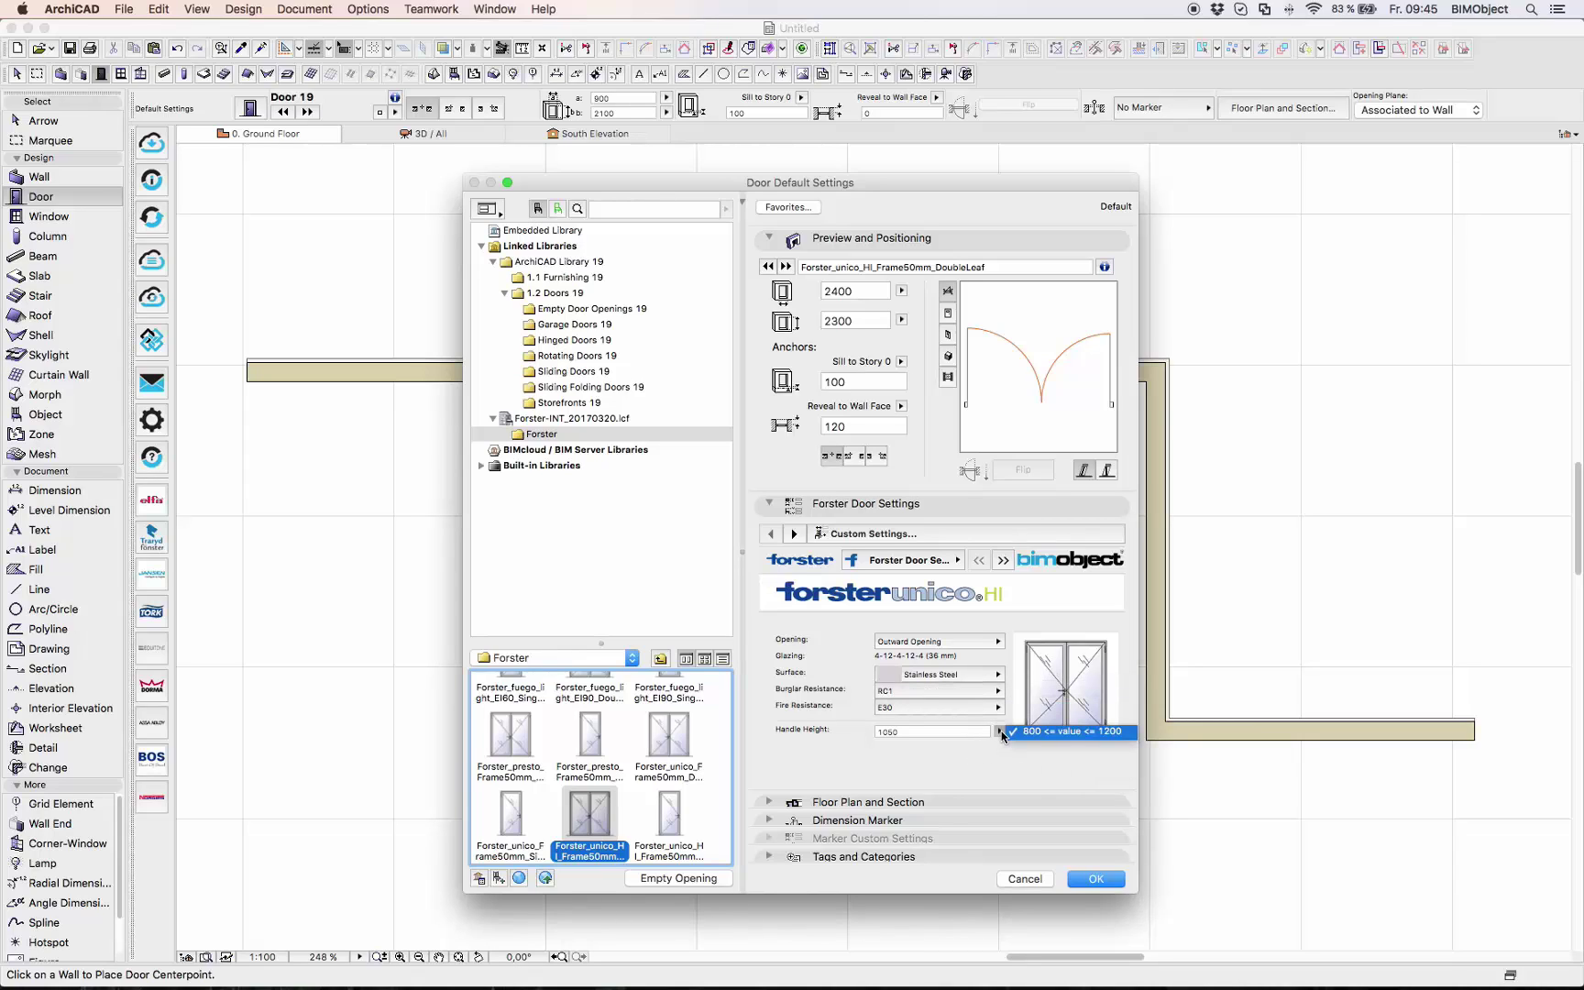
left_click(1001, 731)
left_click(1004, 562)
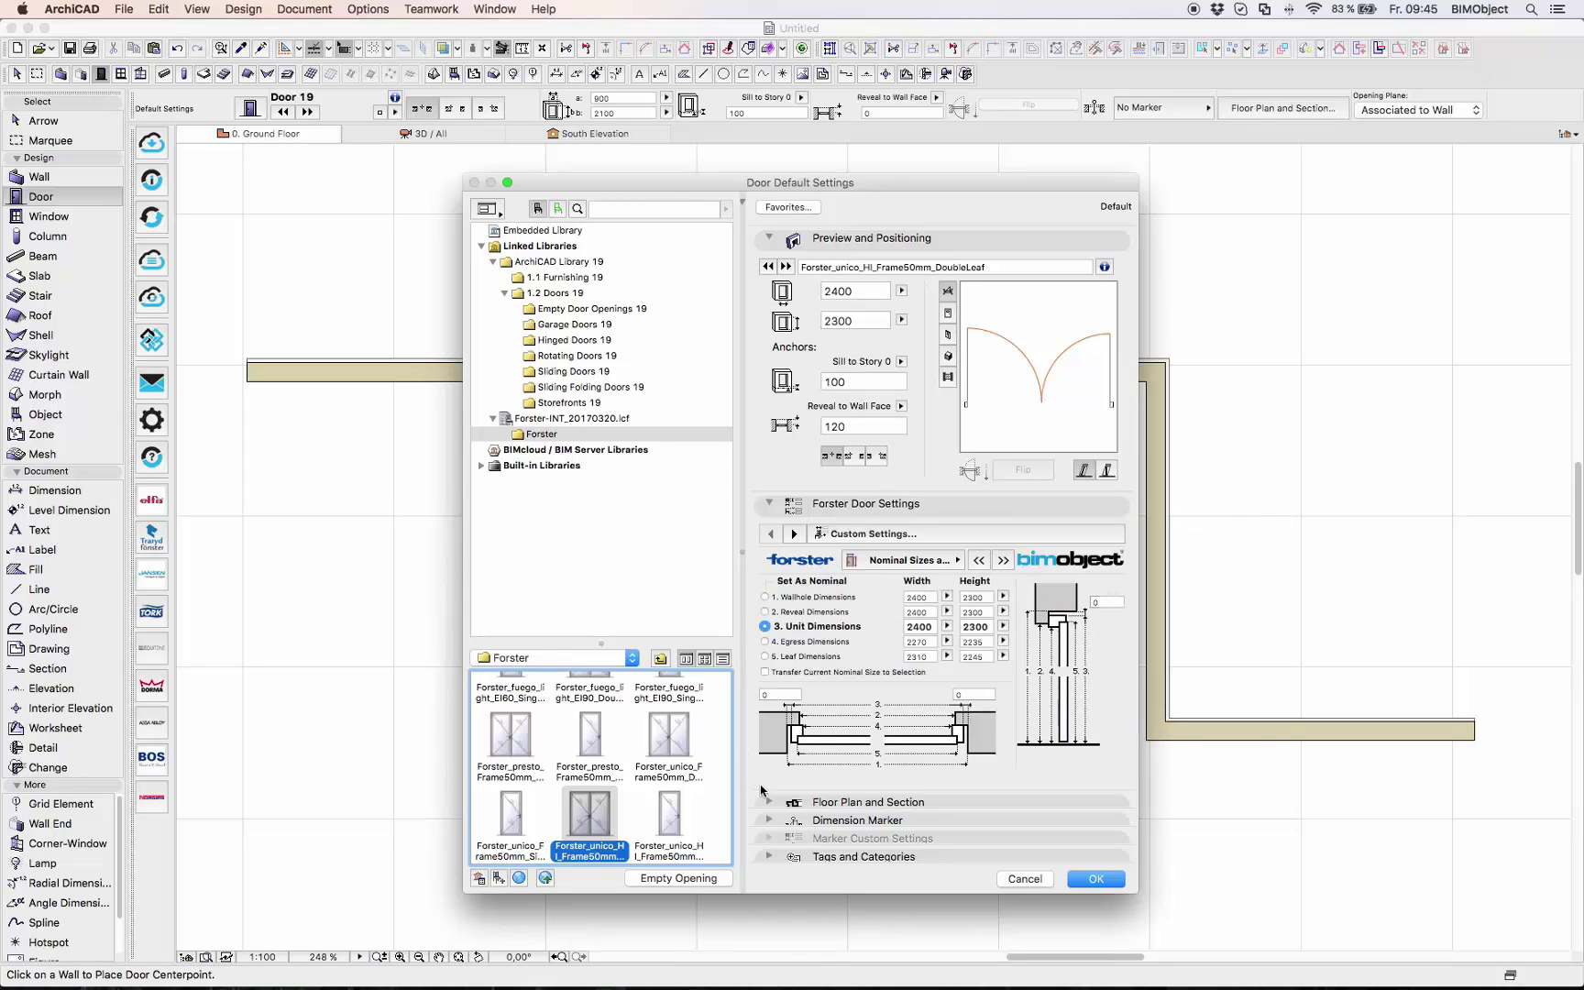
Step: Pick the fourth System Type on the Systems page, then advance through General Settings to Description
left_click(1004, 560)
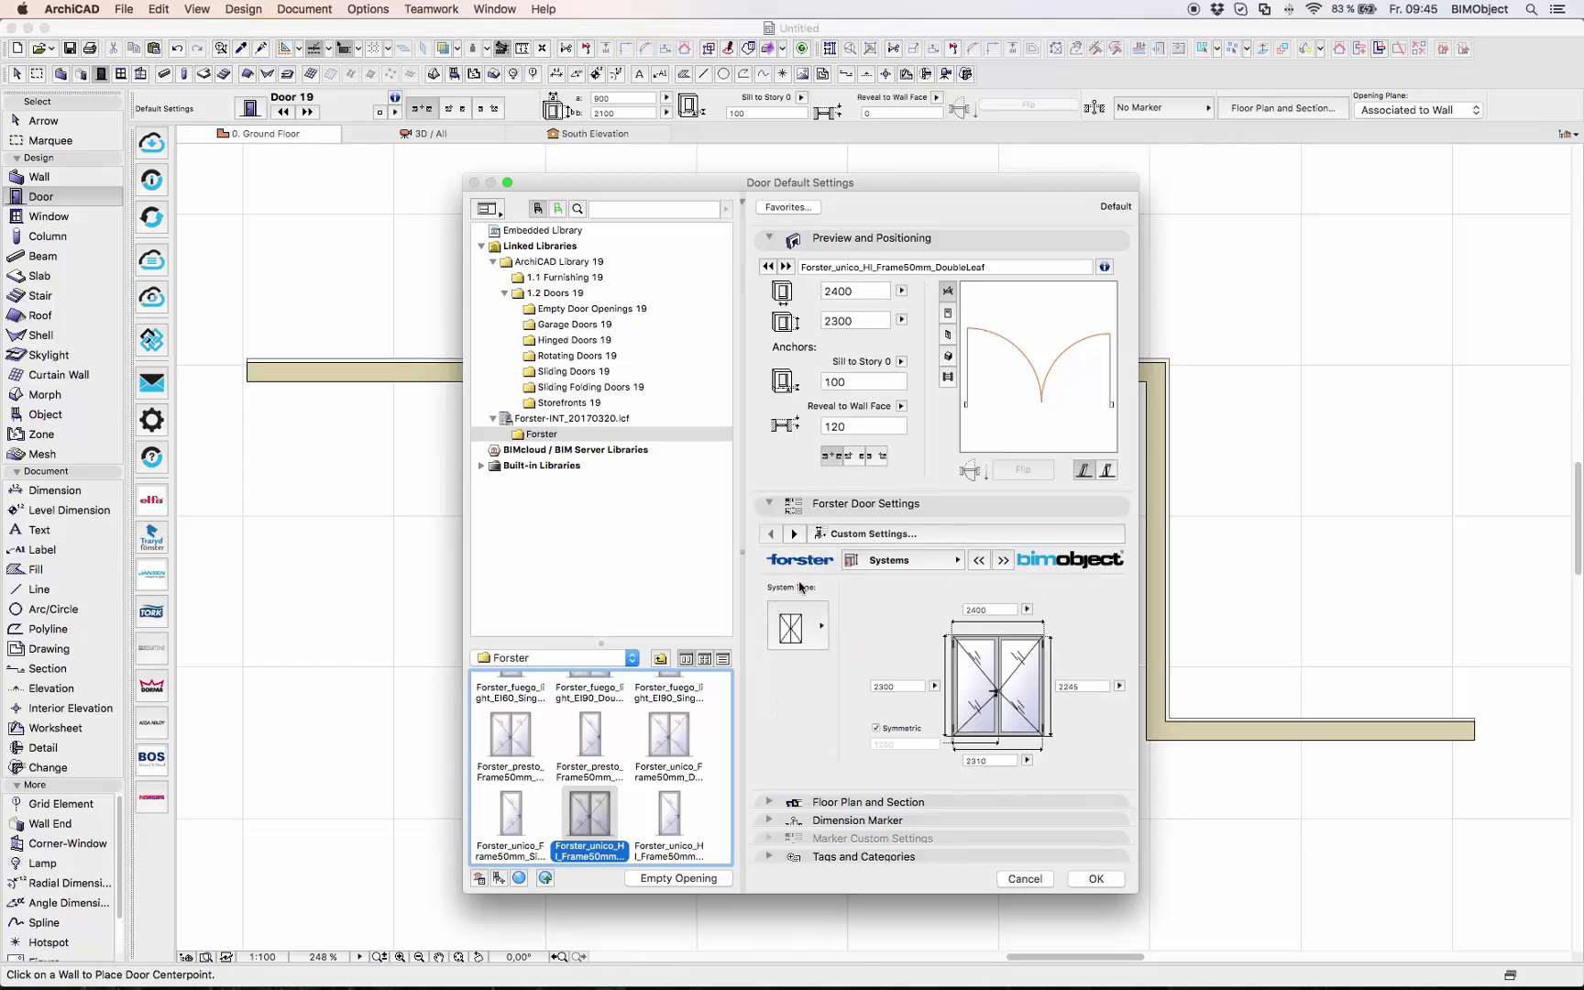
left_click(821, 626)
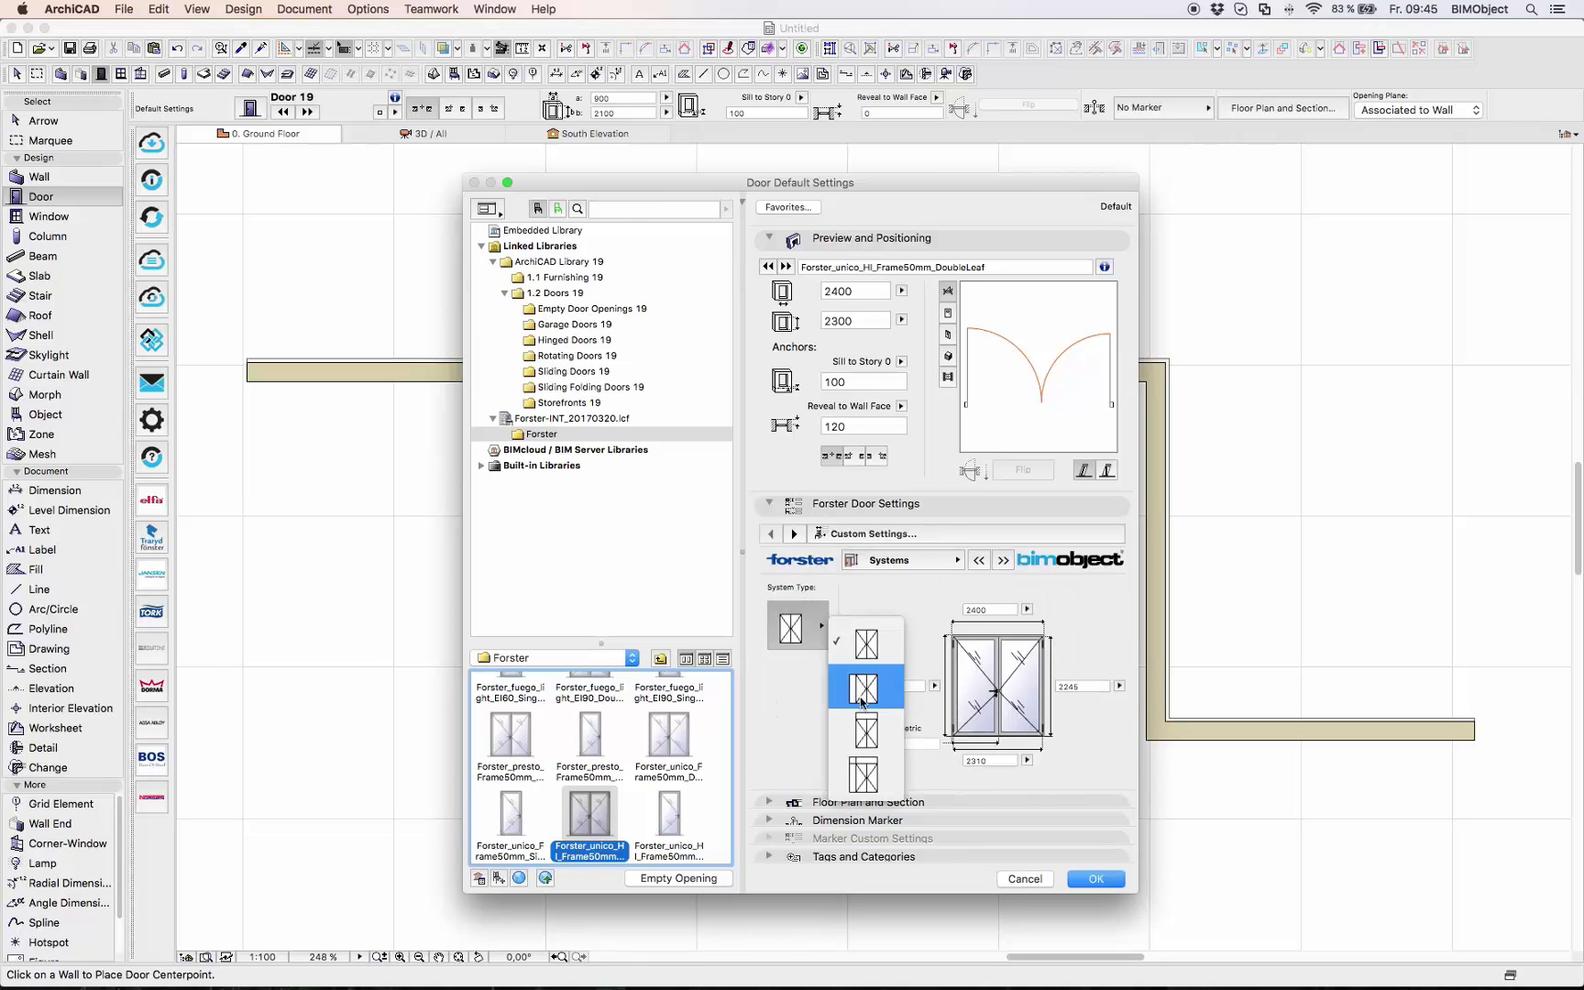
left_click(863, 772)
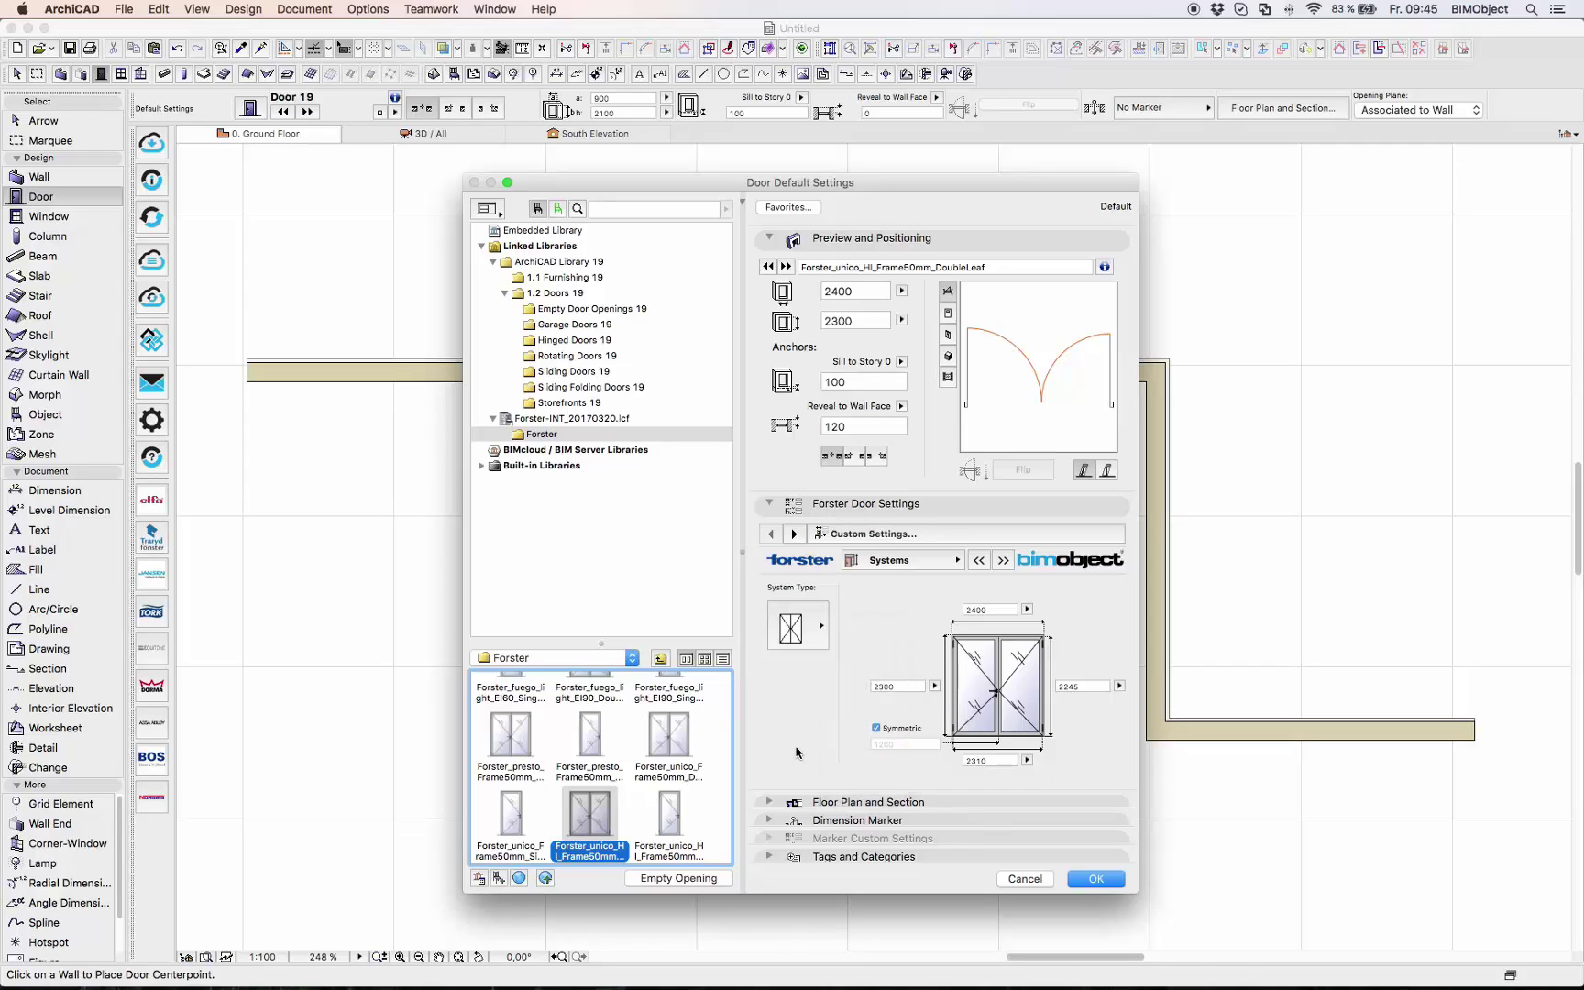
left_click(1005, 561)
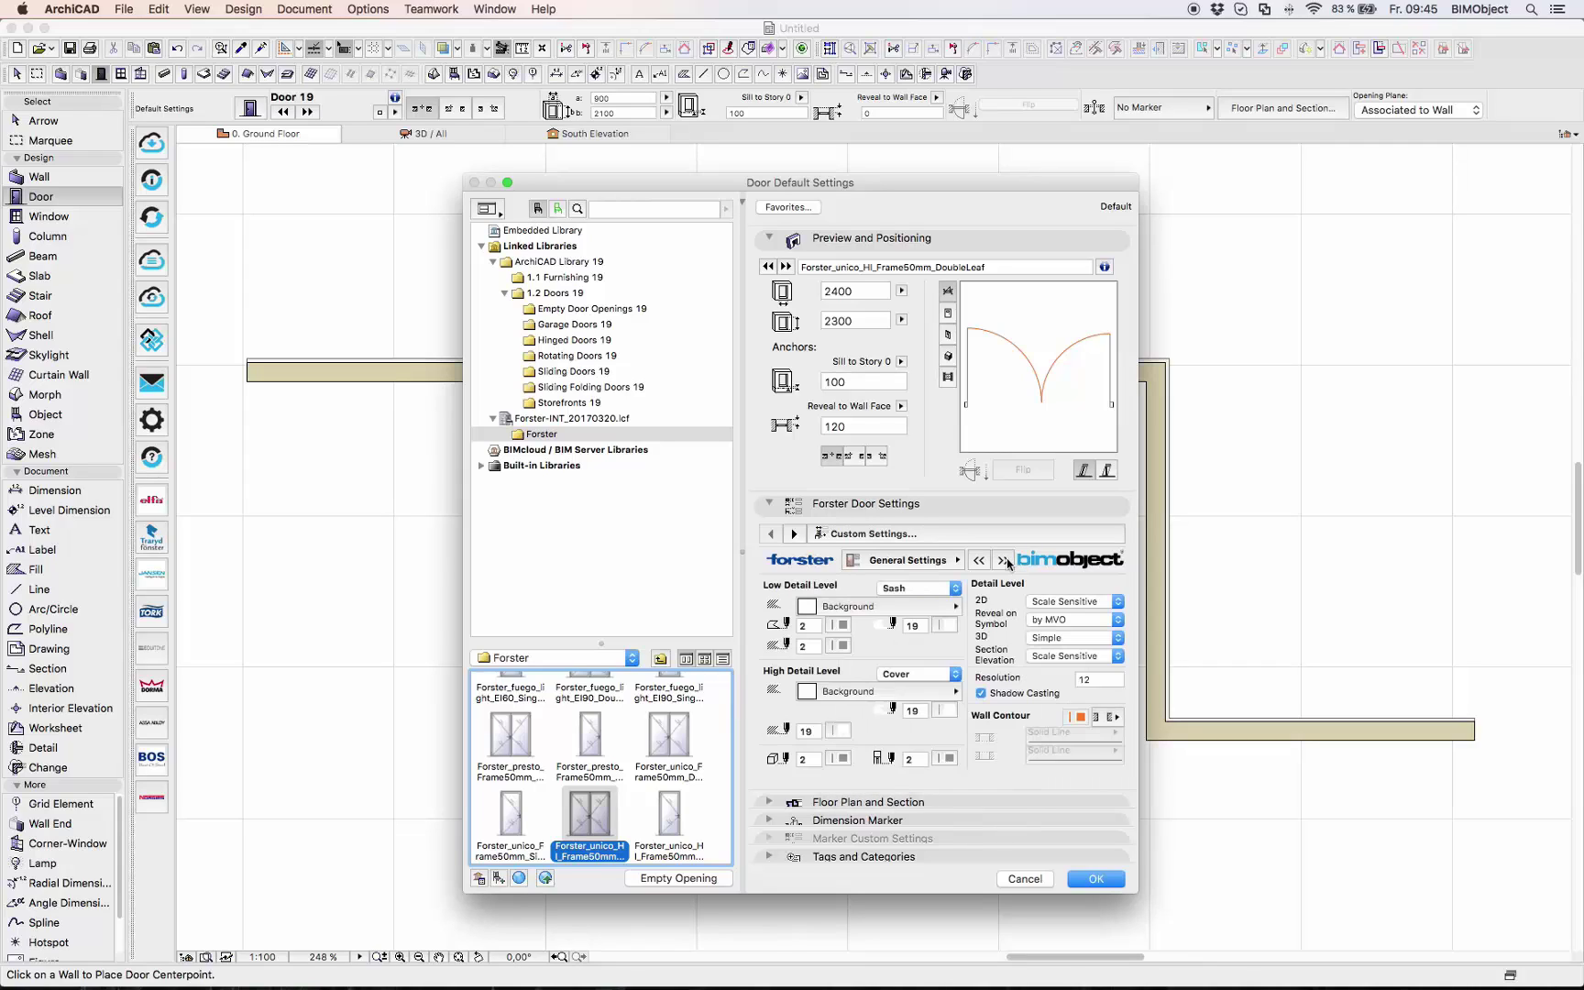
left_click(1004, 559)
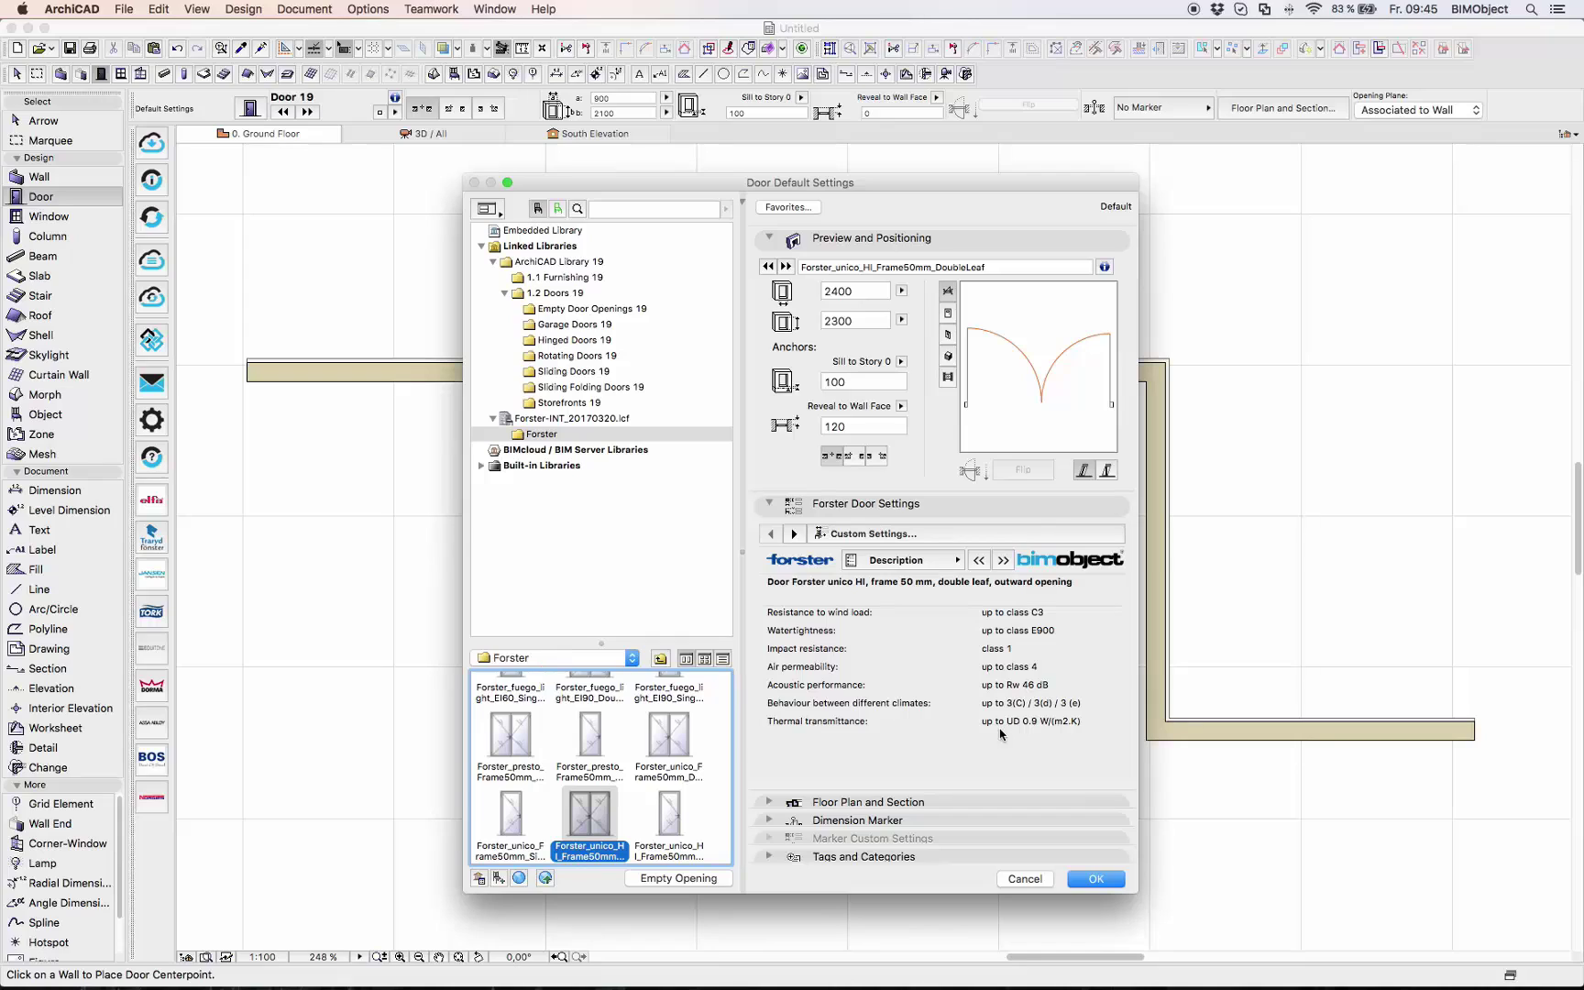
Step: Place the Forster unico double-leaf door at the middle of the top wall, then check it in 3D
left_click(1083, 876)
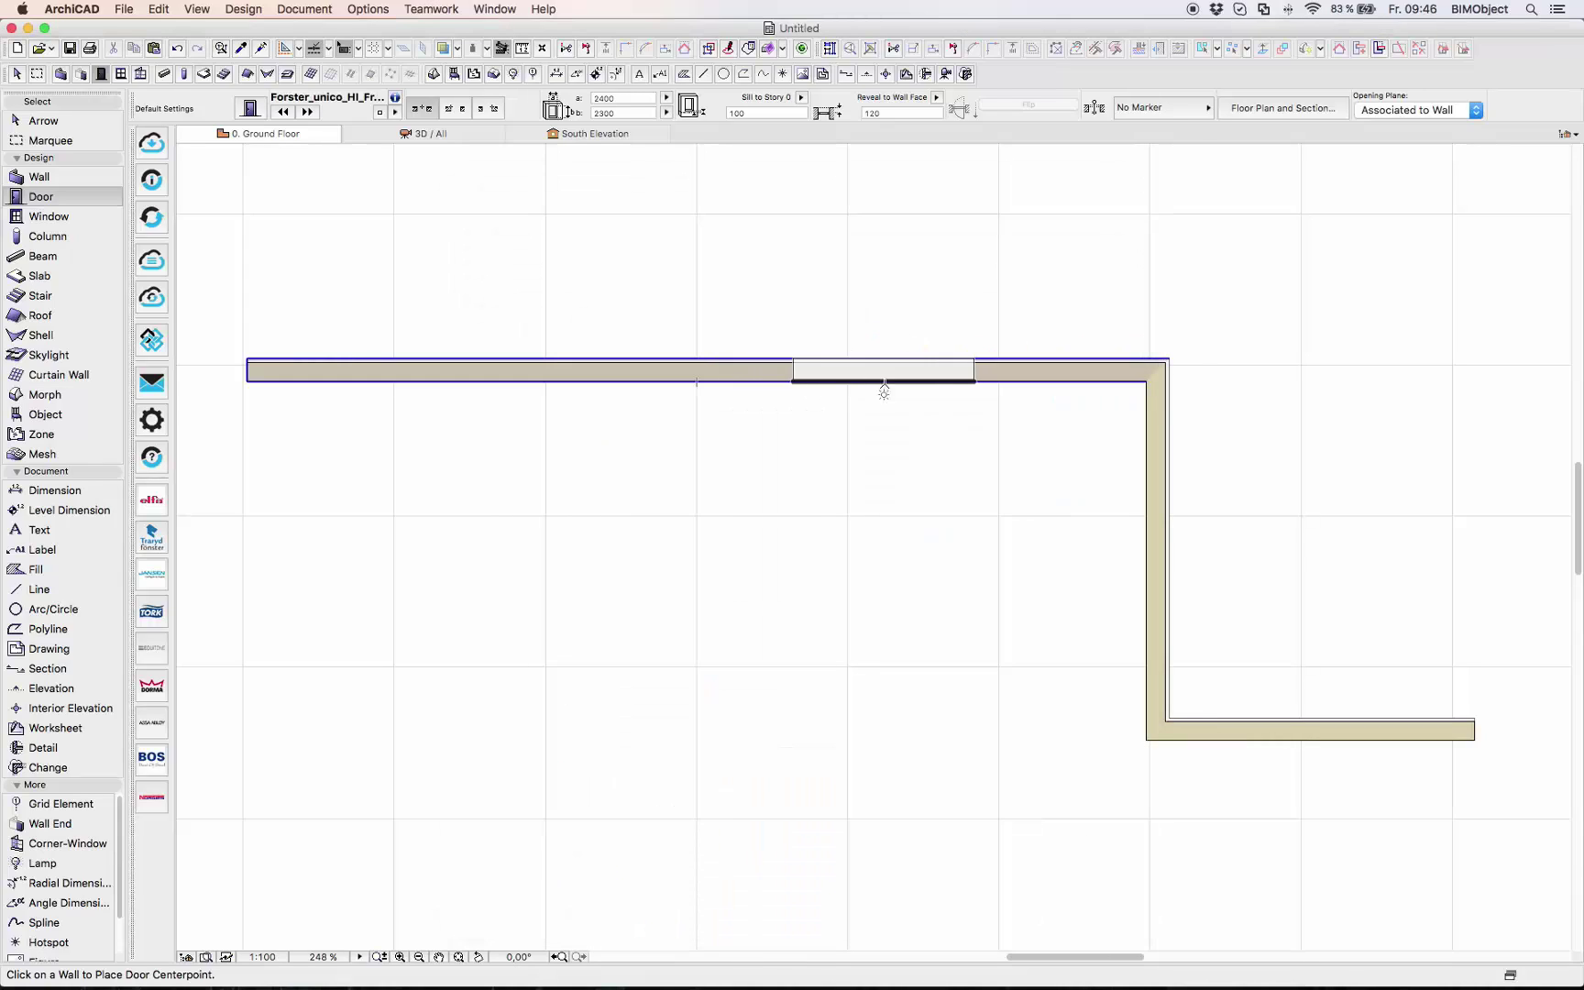
left_click(925, 379)
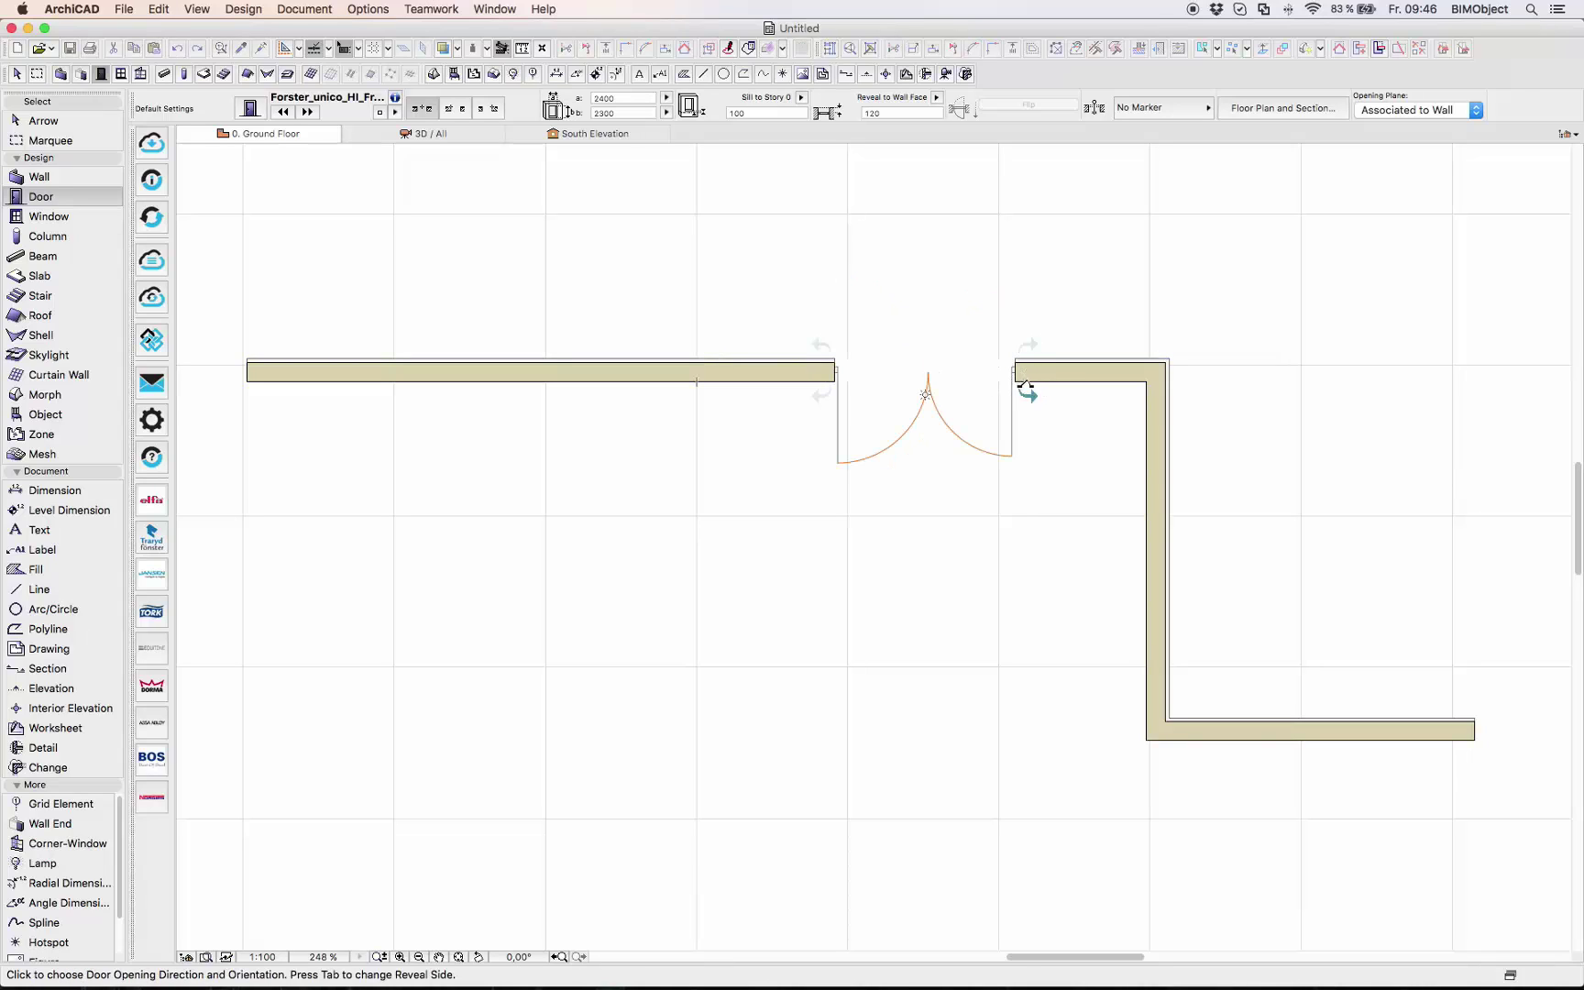
left_click(1027, 394)
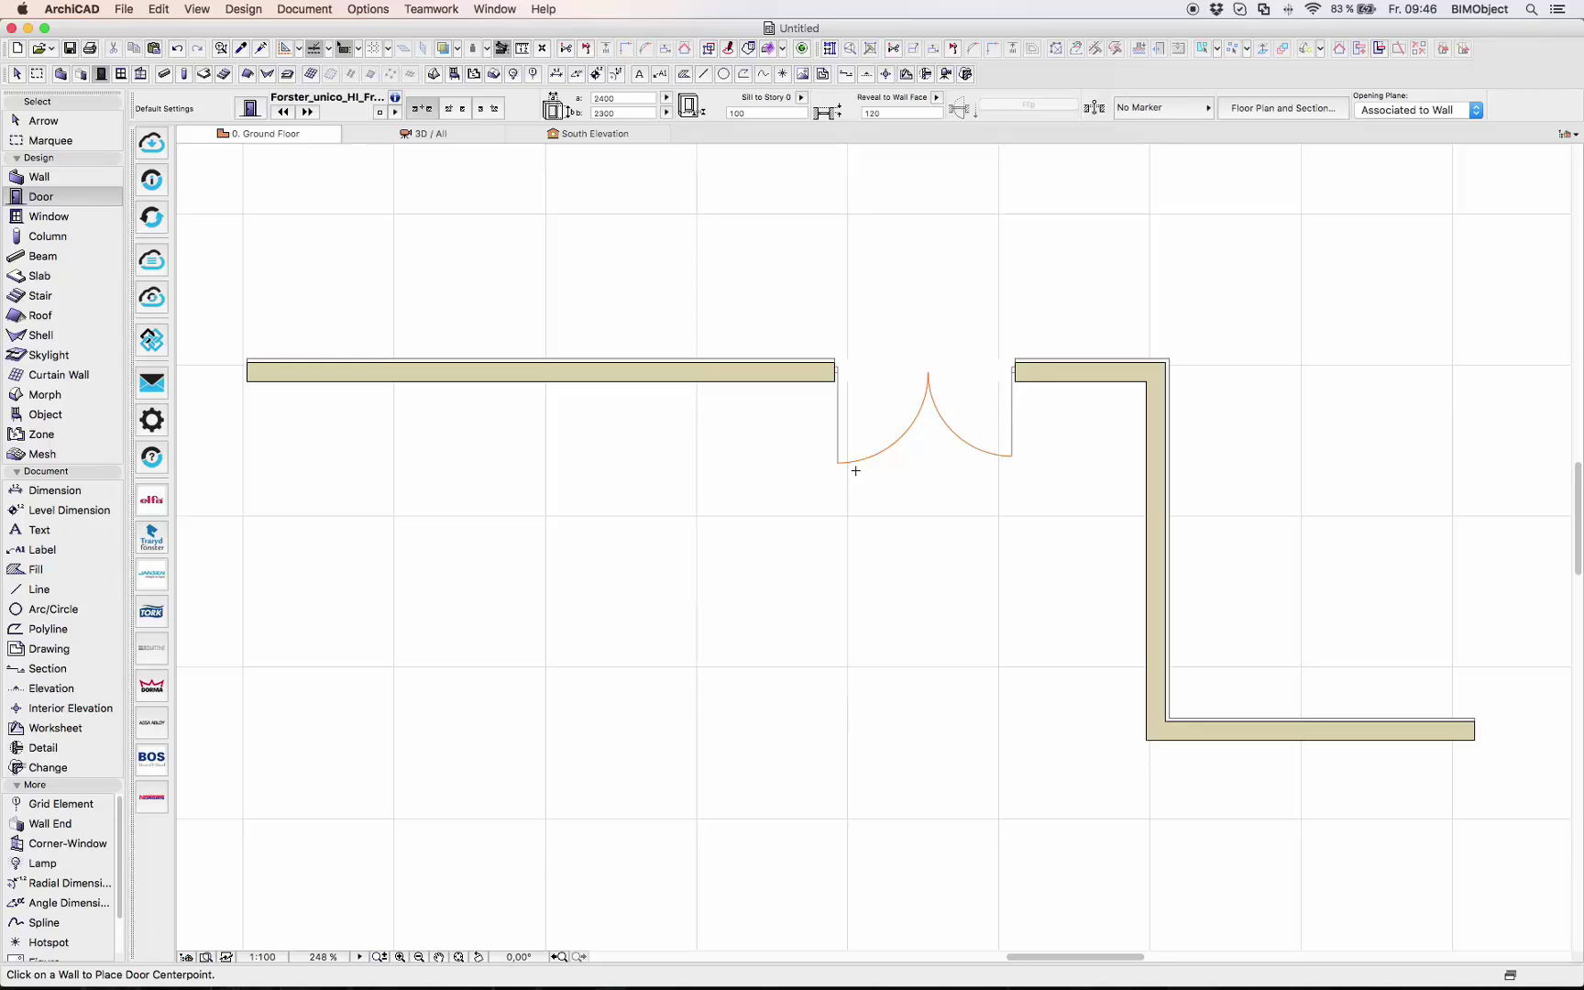
key("F3")
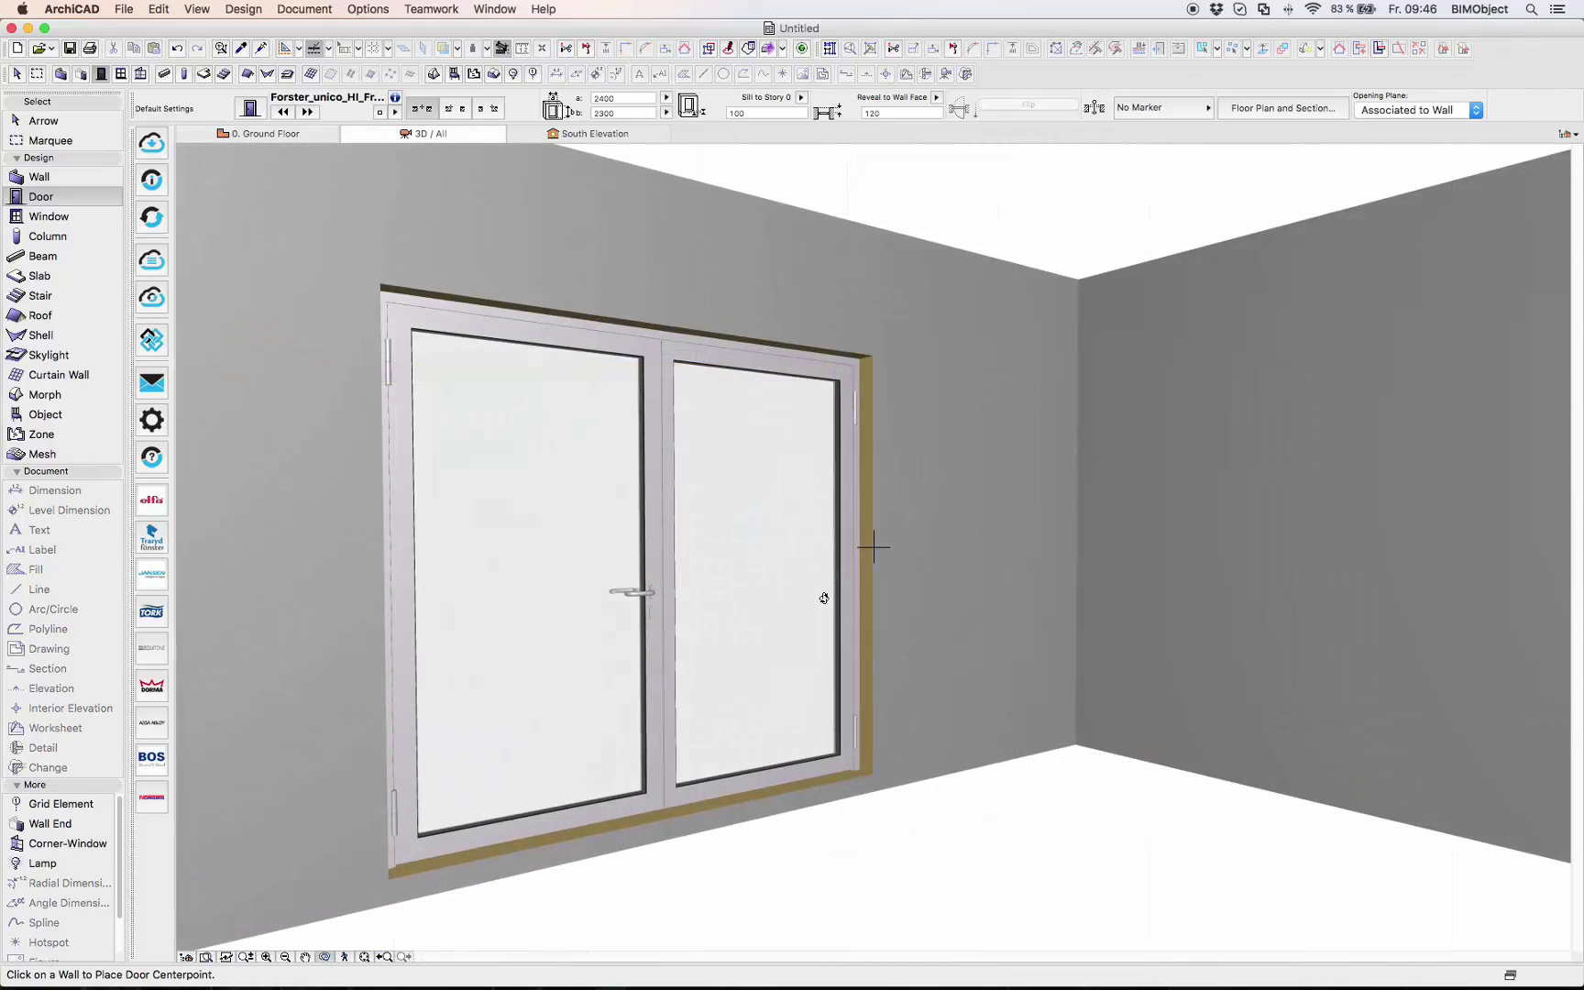